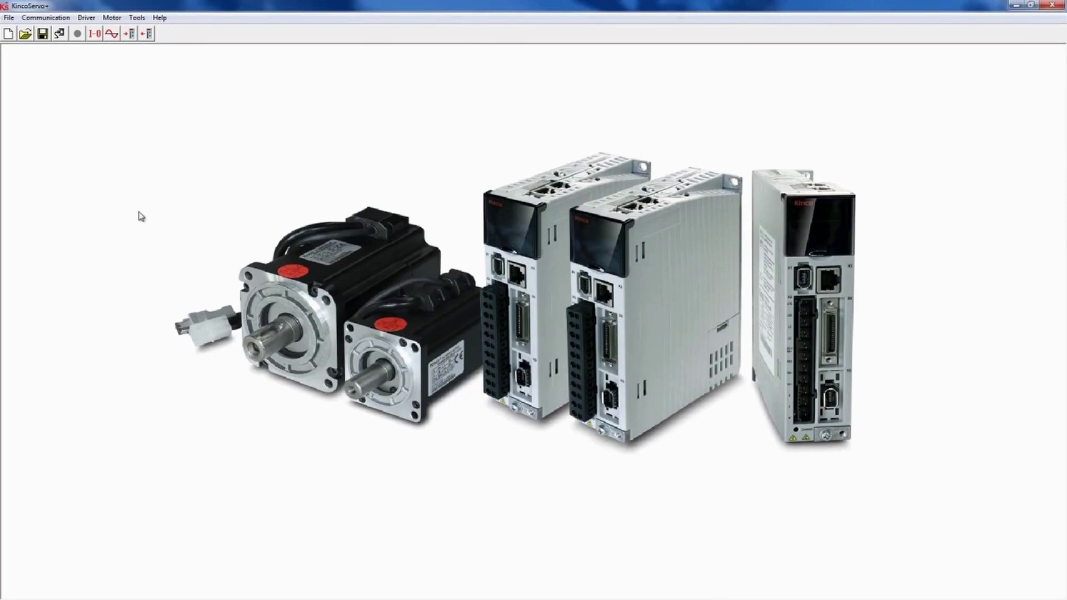
# - Connect to the drive on serial port COM1 via Communication Settings
pyautogui.click(59, 18)
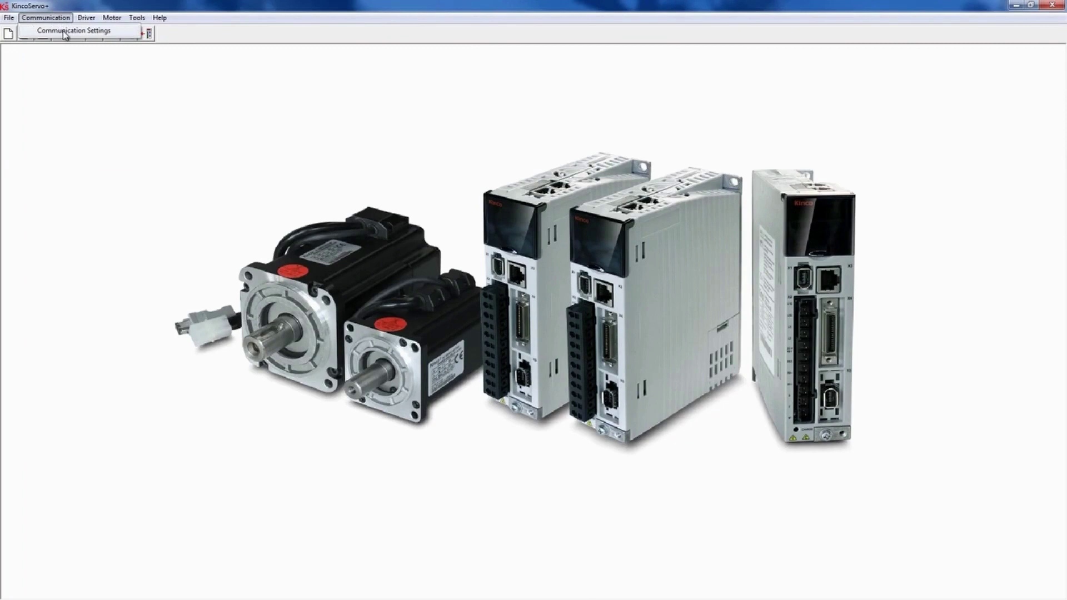
pyautogui.click(62, 30)
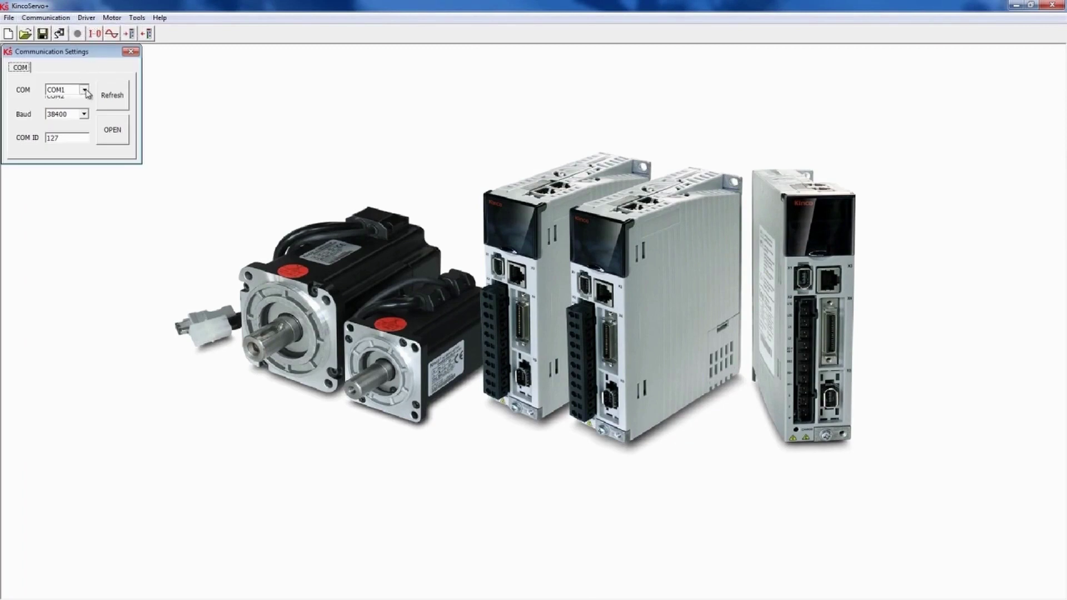
pyautogui.click(84, 90)
pyautogui.click(84, 91)
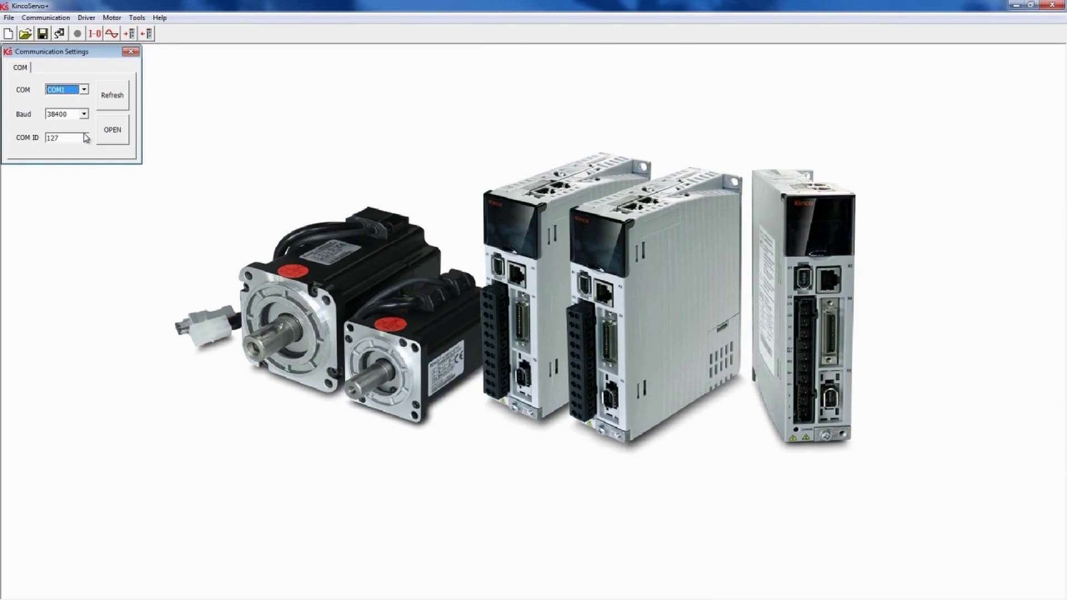
pyautogui.click(112, 132)
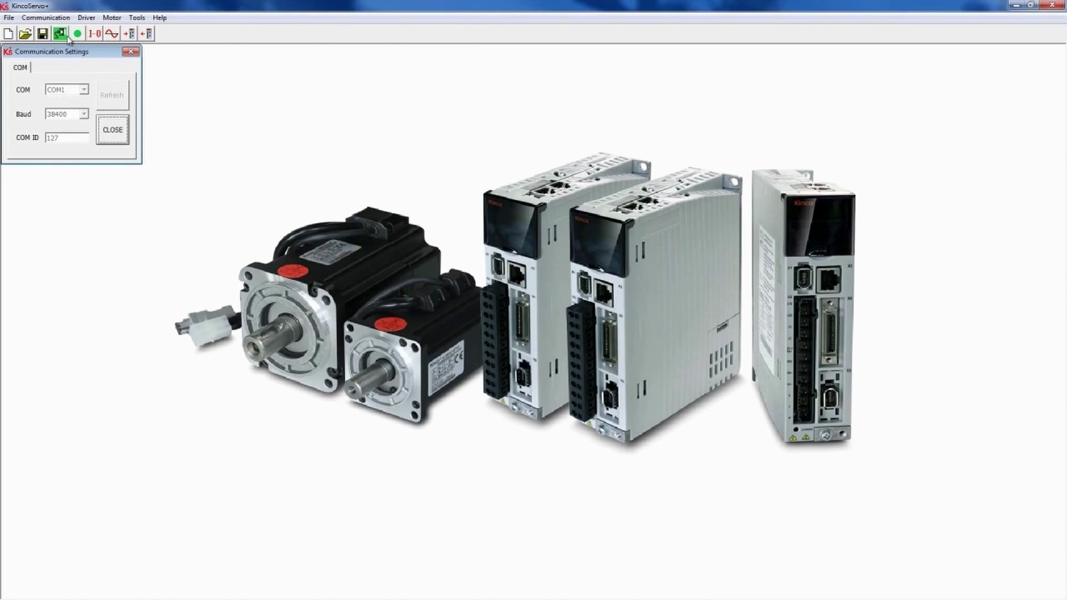
pyautogui.click(131, 52)
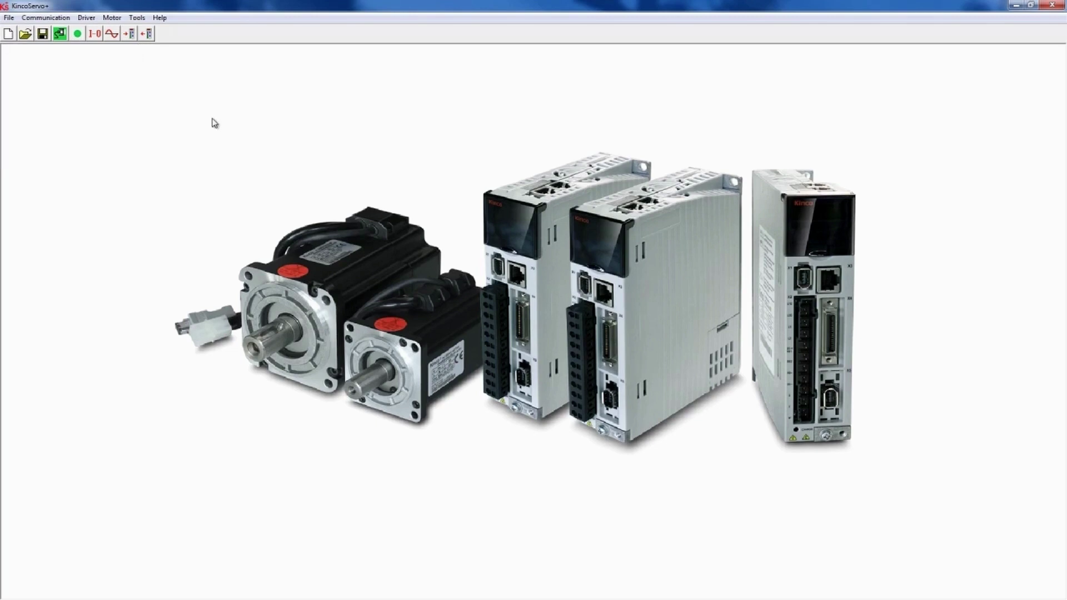
# - Open and arrange the Digital IO Functions, Basic Operation and Init Save Reboot windows
pyautogui.click(96, 34)
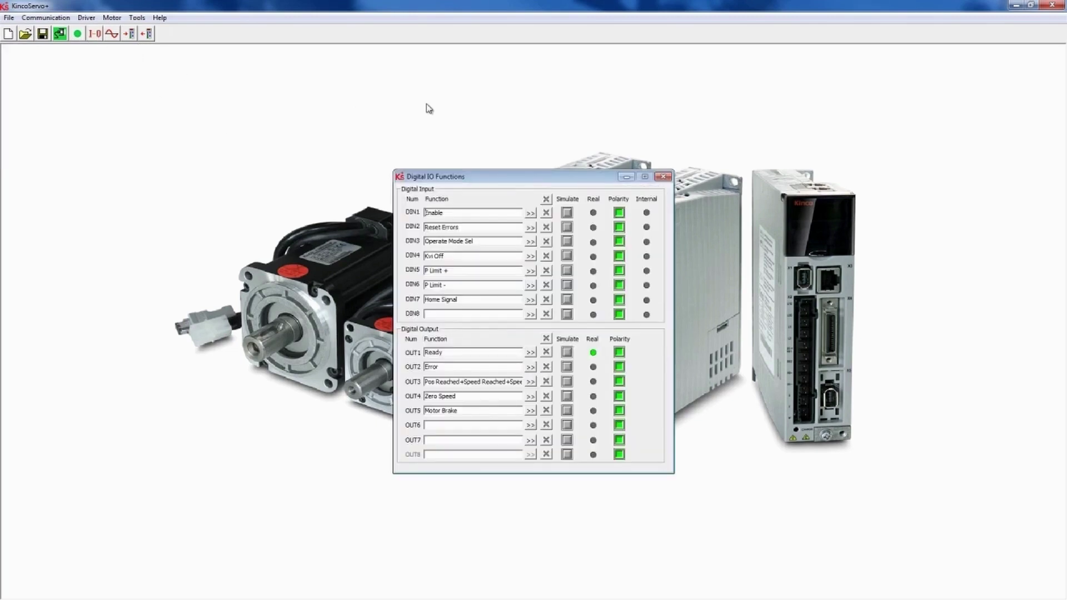
pyautogui.click(86, 17)
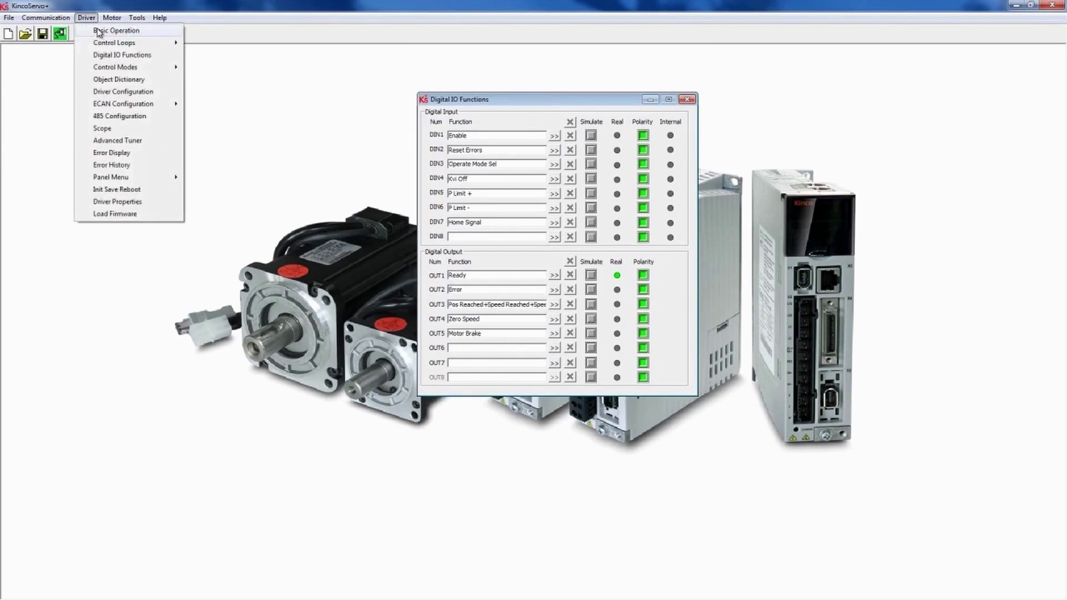
pyautogui.click(111, 28)
pyautogui.moveTo(168, 66); pyautogui.dragTo(253, 108)
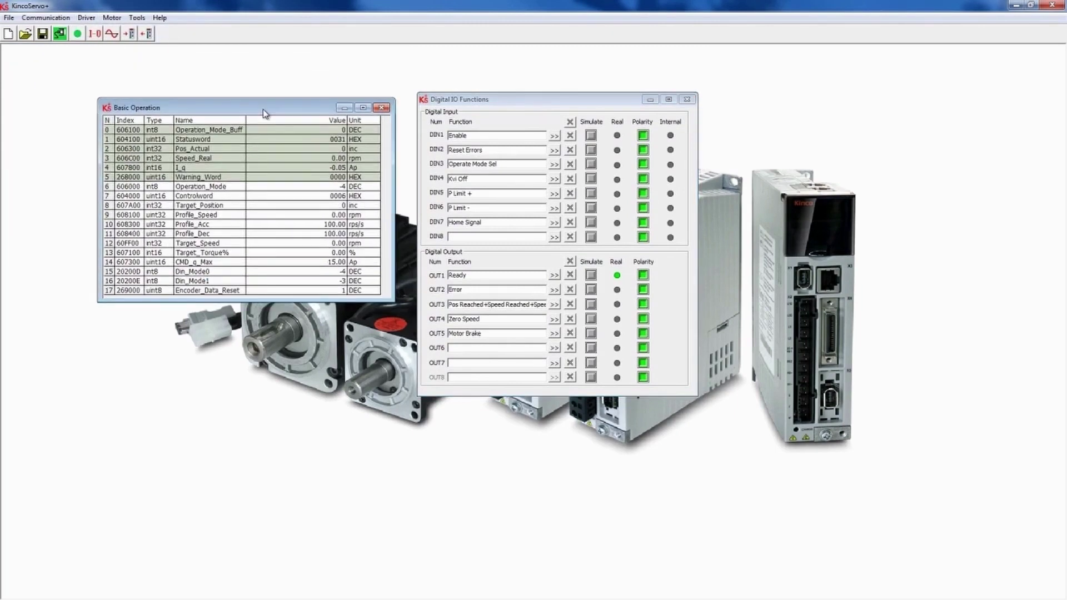
pyautogui.click(86, 18)
pyautogui.click(136, 190)
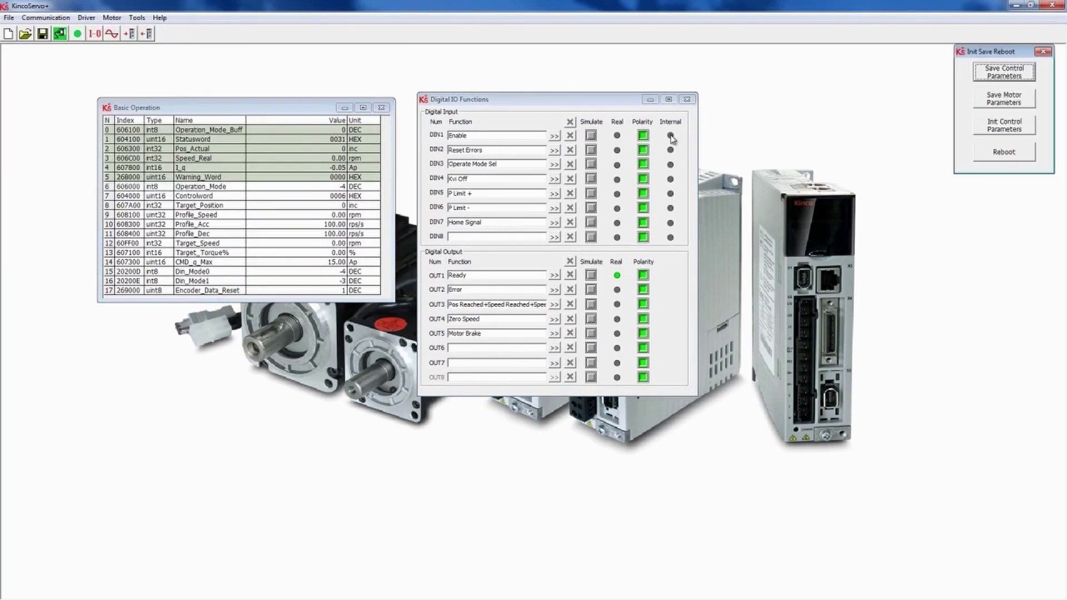
pyautogui.moveTo(318, 103); pyautogui.dragTo(297, 96)
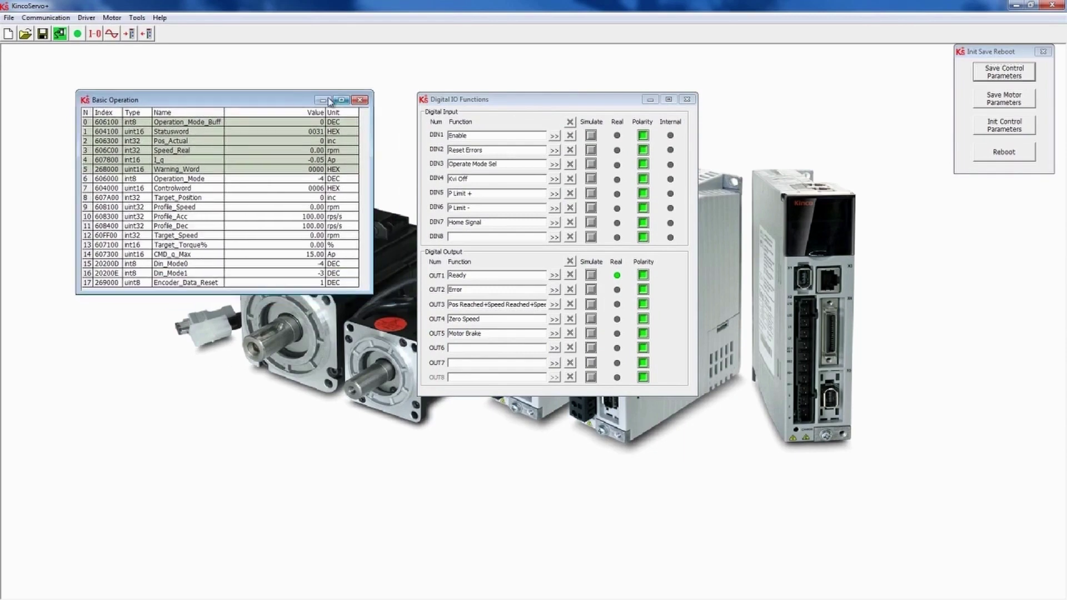
pyautogui.moveTo(484, 97); pyautogui.dragTo(461, 94)
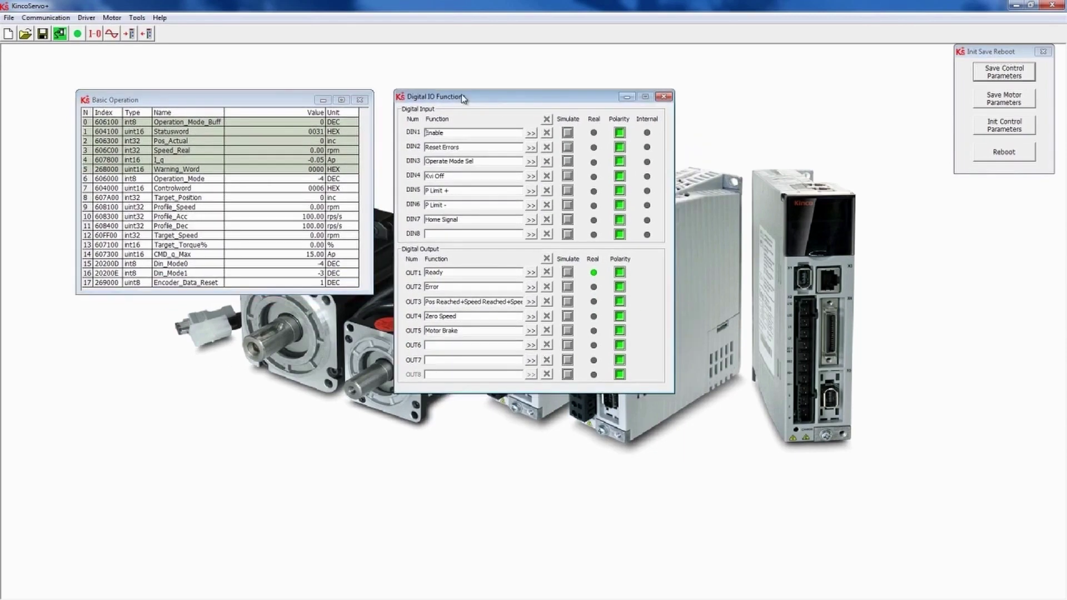
# - Set Motor_Num to E5 in Motor Settings, save the motor parameters and reboot the drive
pyautogui.click(111, 18)
pyautogui.click(120, 30)
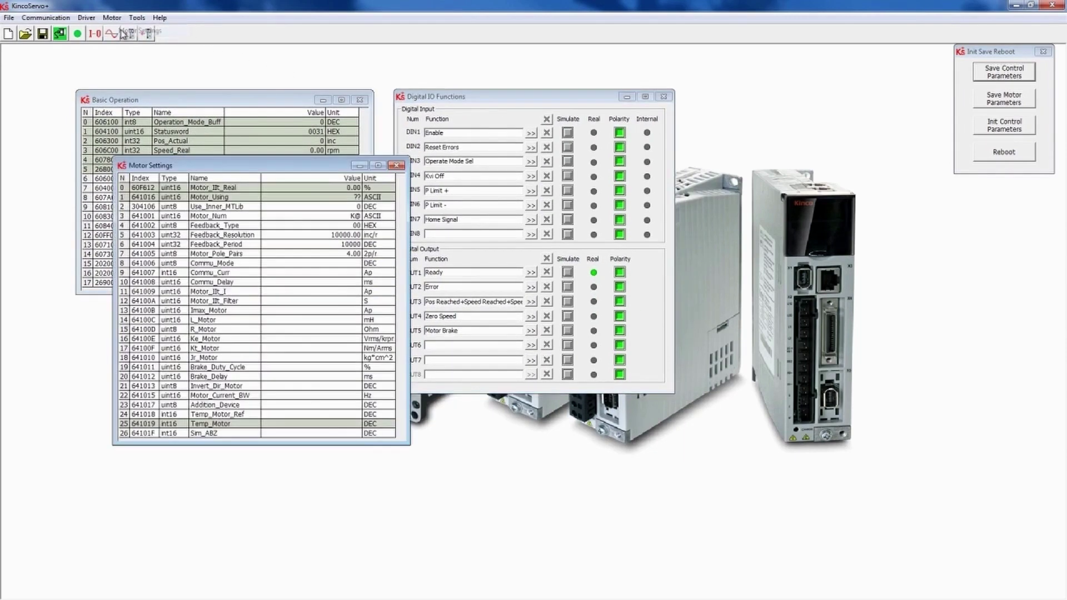
pyautogui.moveTo(310, 106); pyautogui.dragTo(781, 106)
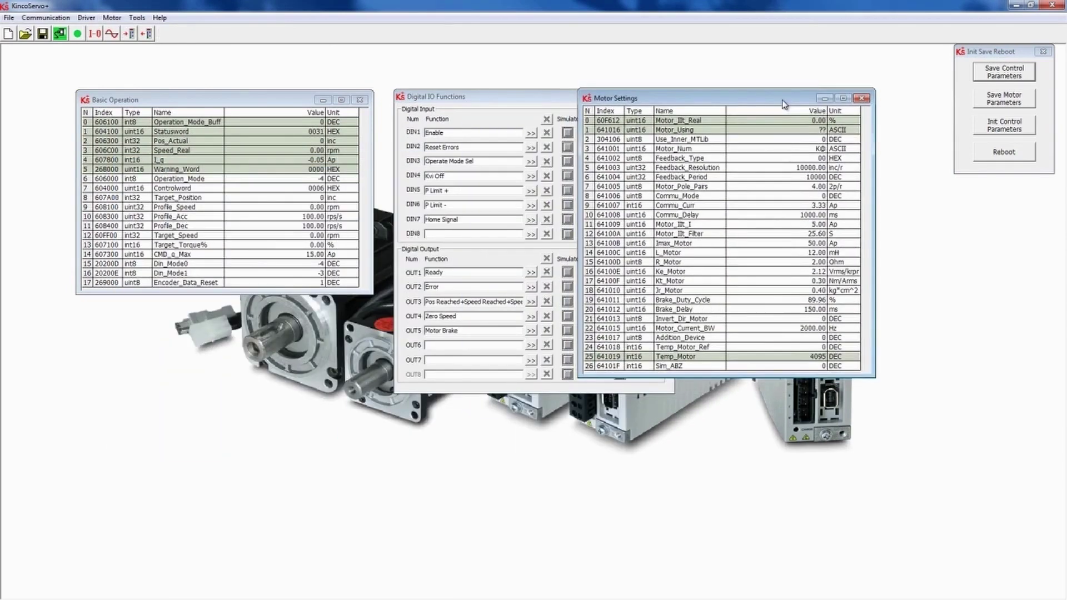
pyautogui.doubleClick(757, 152)
pyautogui.write('E5')
pyautogui.press('Return')
pyautogui.click(982, 101)
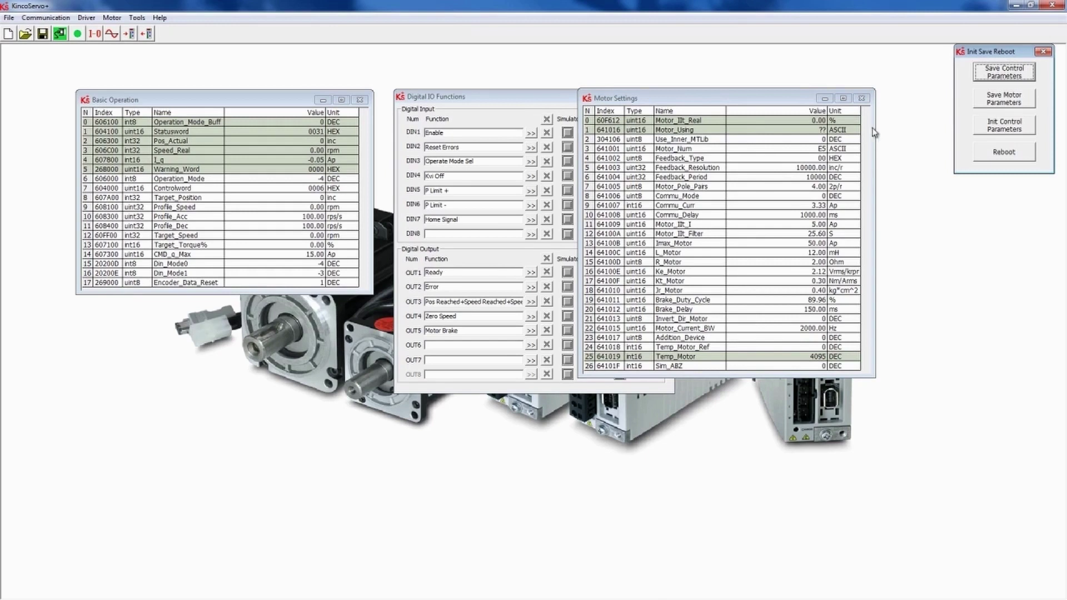
pyautogui.click(1009, 154)
# - Close Motor Settings, clear all digital input functions and assign Enable to DIN1
pyautogui.click(862, 99)
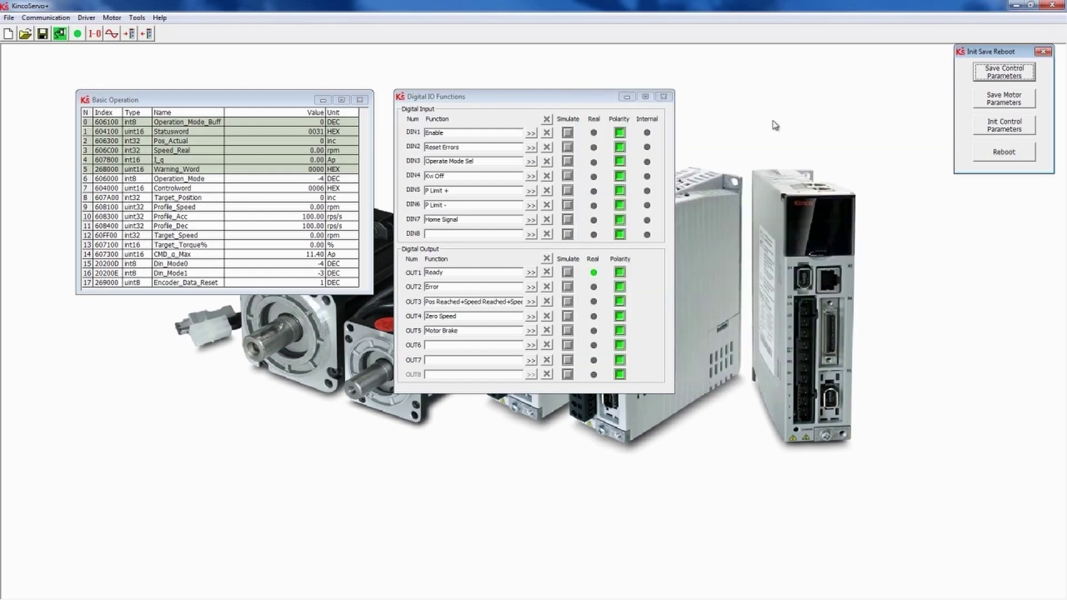
pyautogui.moveTo(588, 102); pyautogui.dragTo(619, 99)
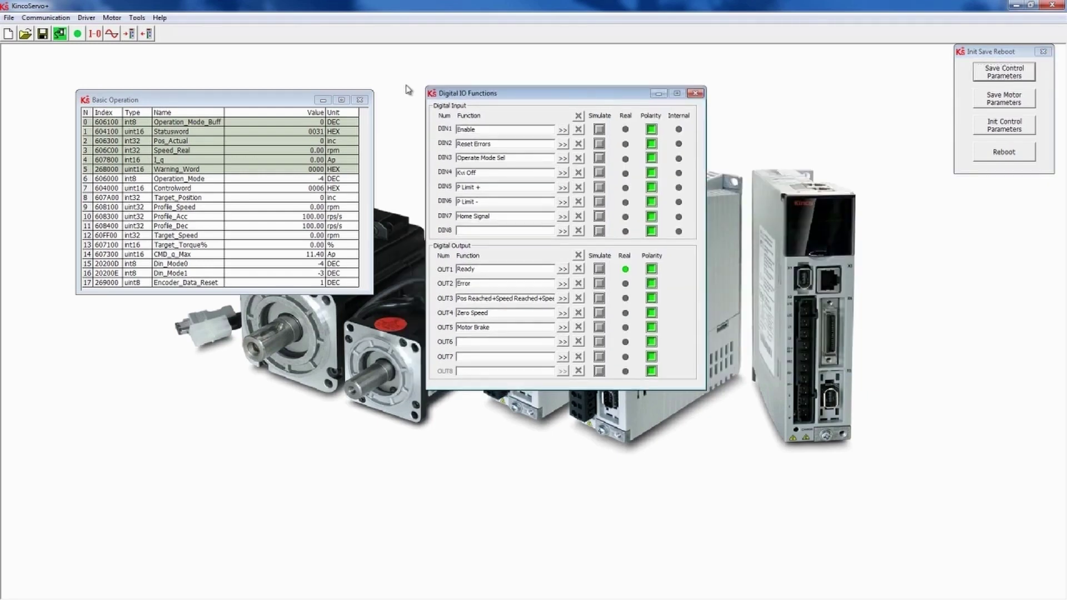
pyautogui.moveTo(271, 99); pyautogui.dragTo(275, 95)
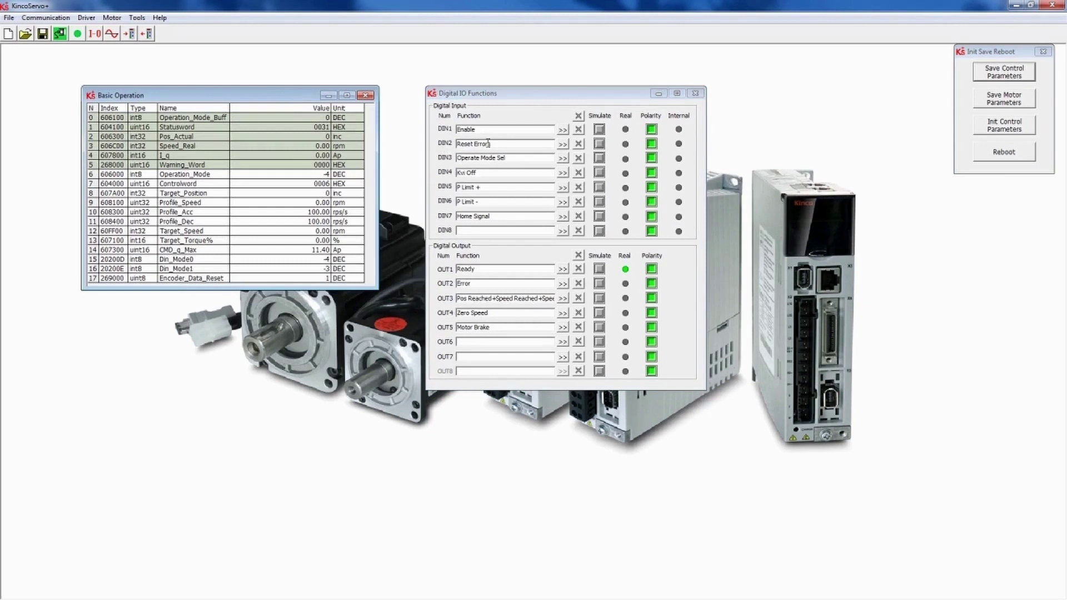
pyautogui.click(579, 116)
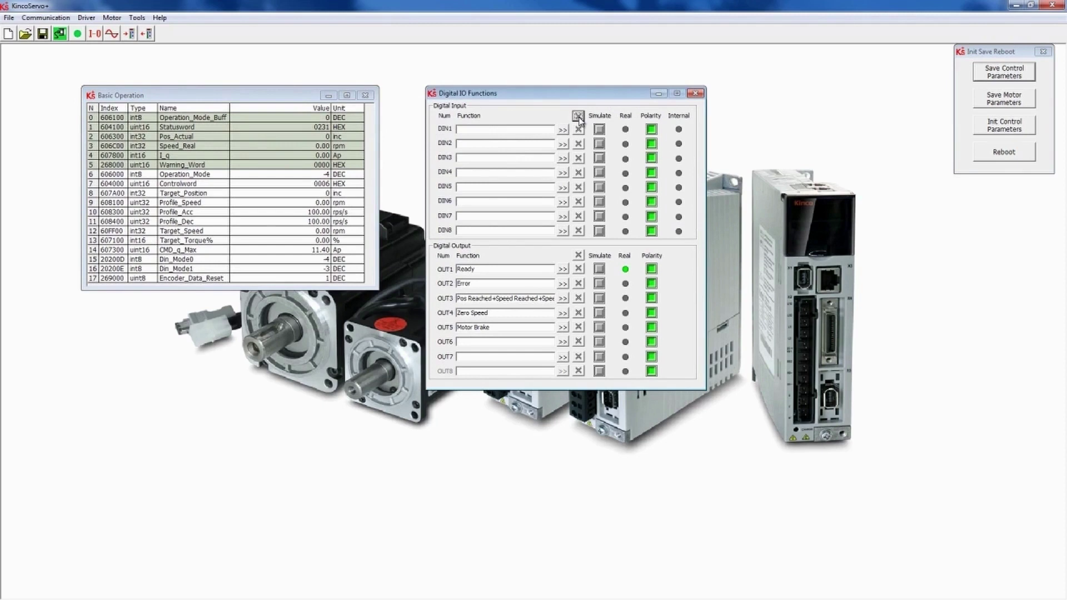
pyautogui.click(563, 132)
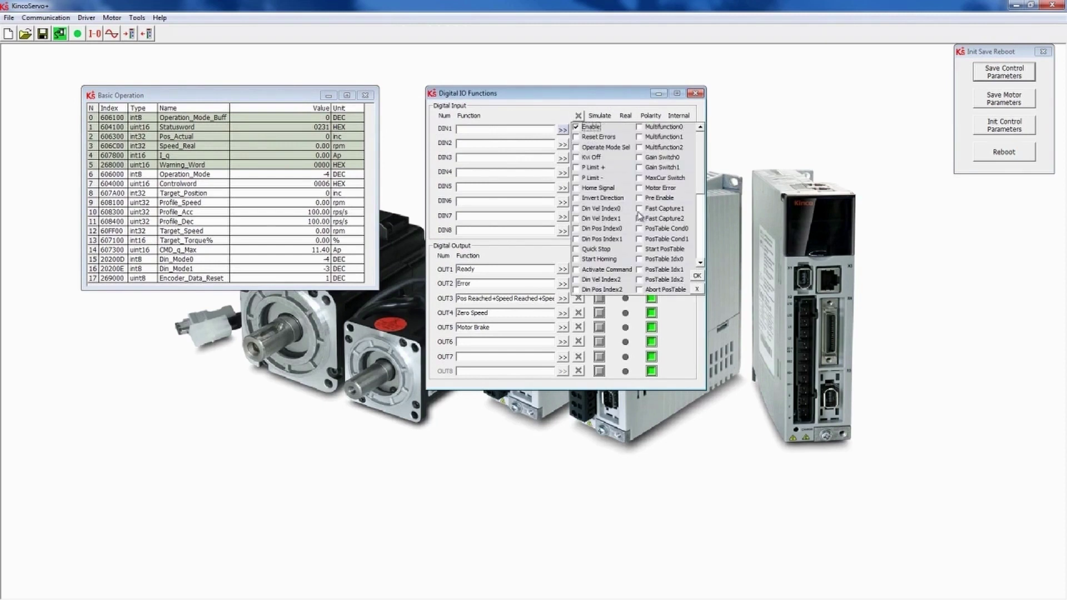
pyautogui.click(698, 277)
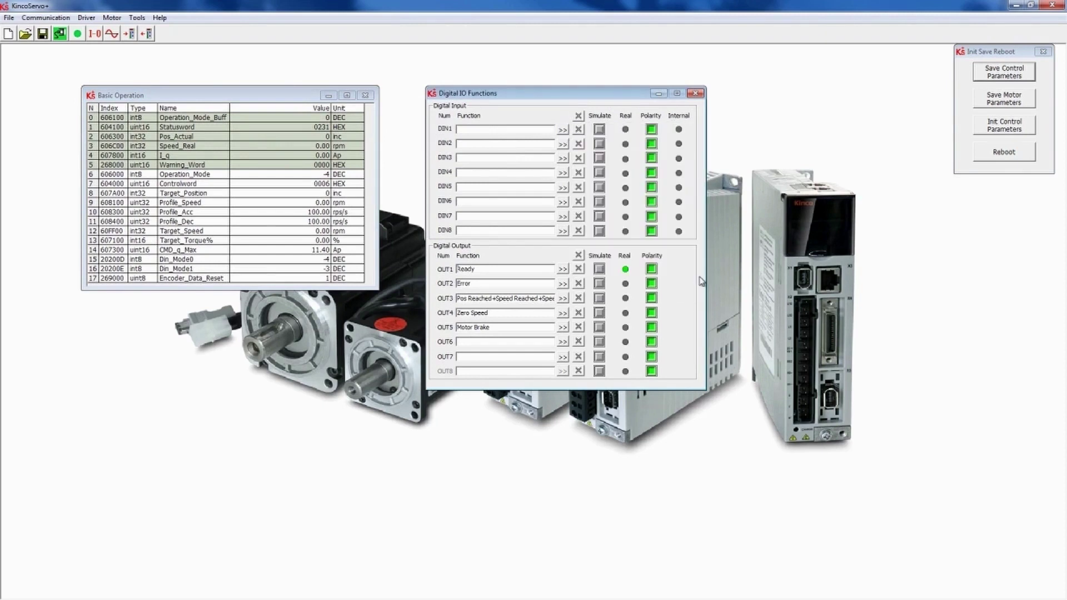
# - Set Operation_Mode to -3 and Target_Speed to 500 rpm, then test-run with simulated DIN1
pyautogui.doubleClick(303, 174)
pyautogui.click(325, 175)
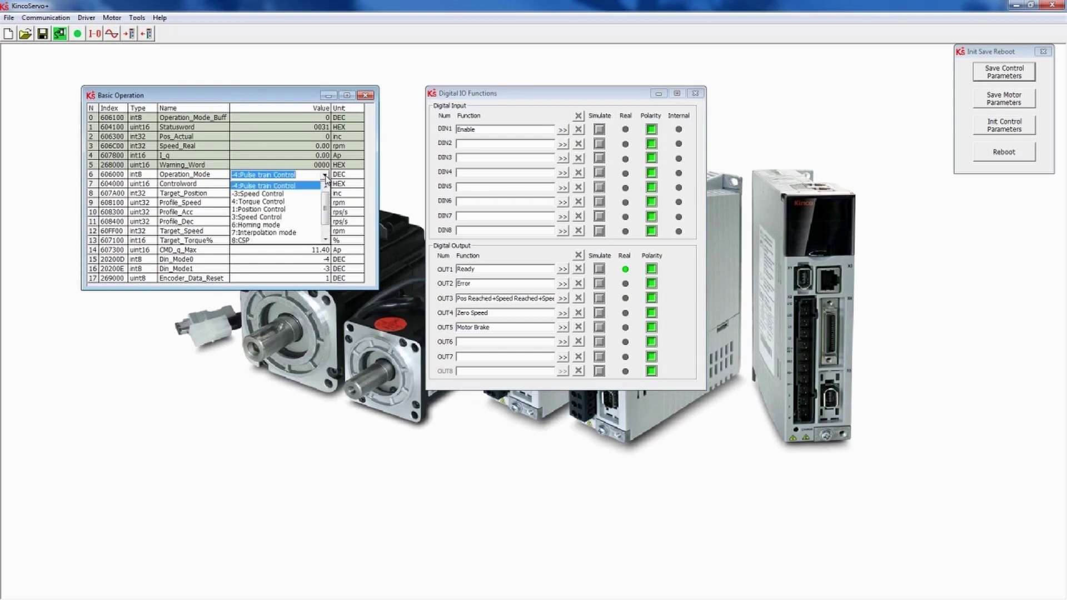
pyautogui.click(316, 193)
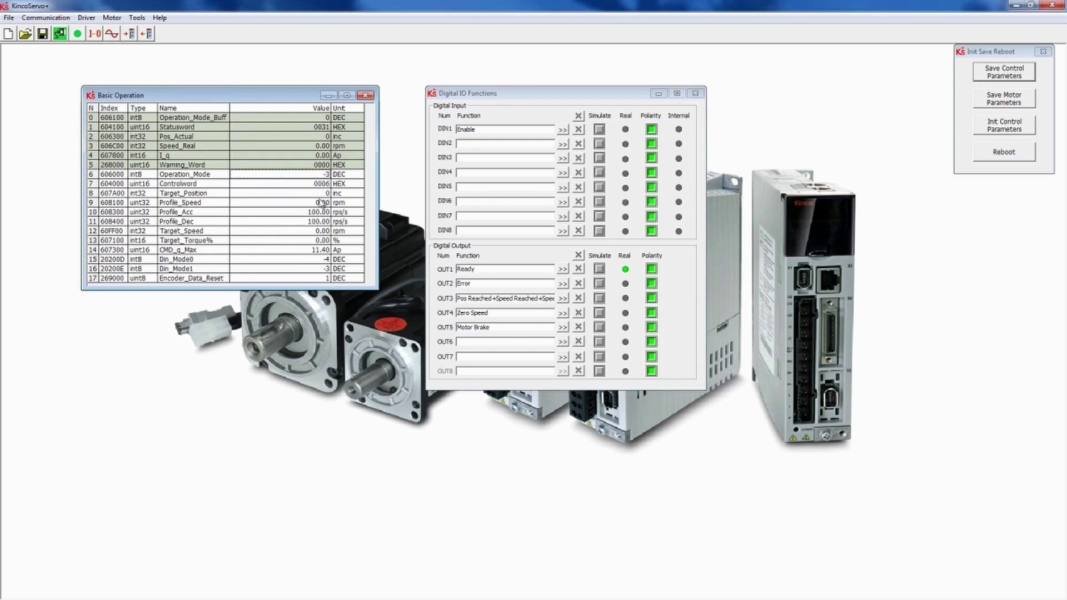
pyautogui.click(309, 203)
pyautogui.doubleClick(307, 231)
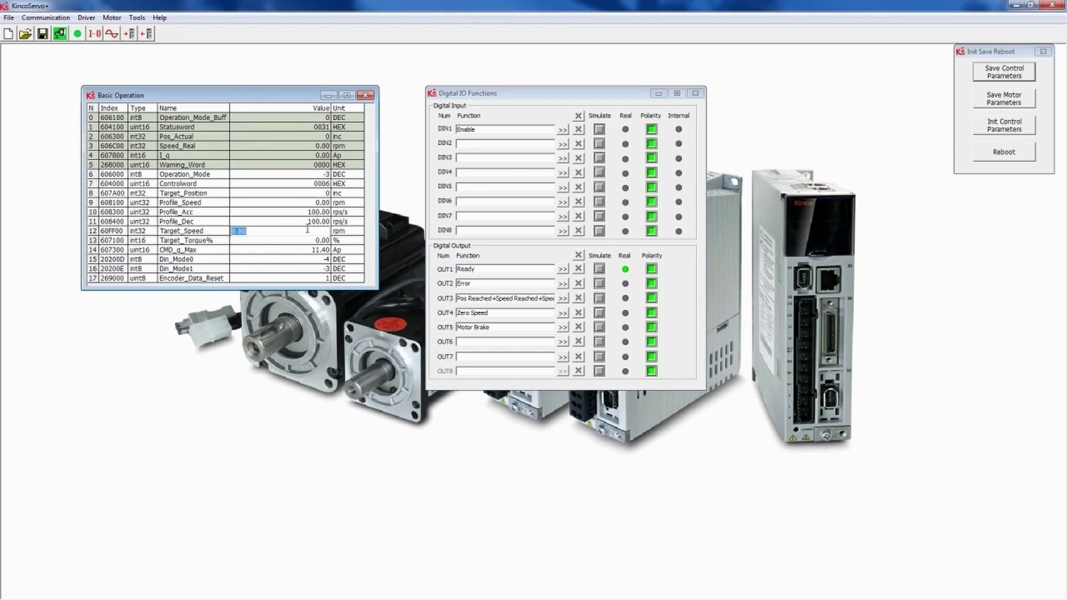
pyautogui.write('500')
pyautogui.press('Return')
pyautogui.click(599, 130)
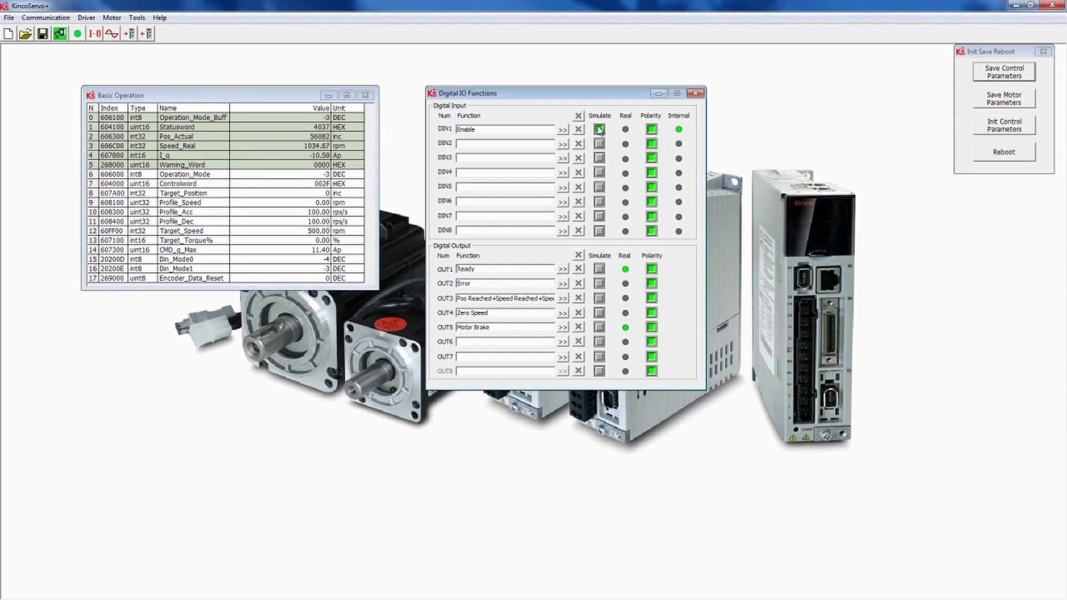
pyautogui.click(600, 130)
# - Start auto tuning by setting Tuning_Method to 1 in the Auto Tuning table
pyautogui.click(87, 19)
pyautogui.moveTo(156, 71)
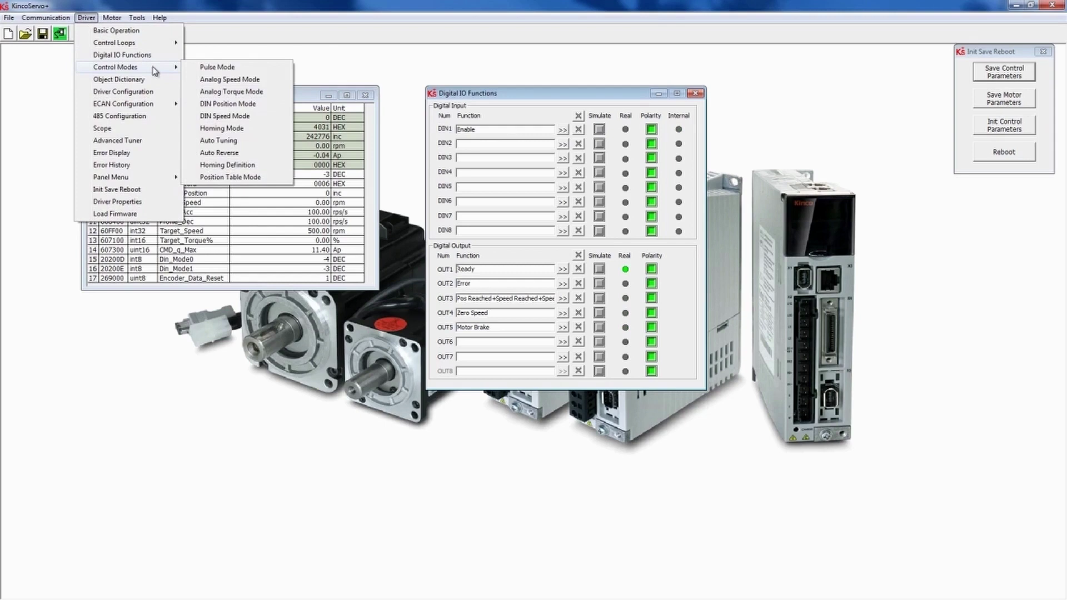
pyautogui.click(232, 142)
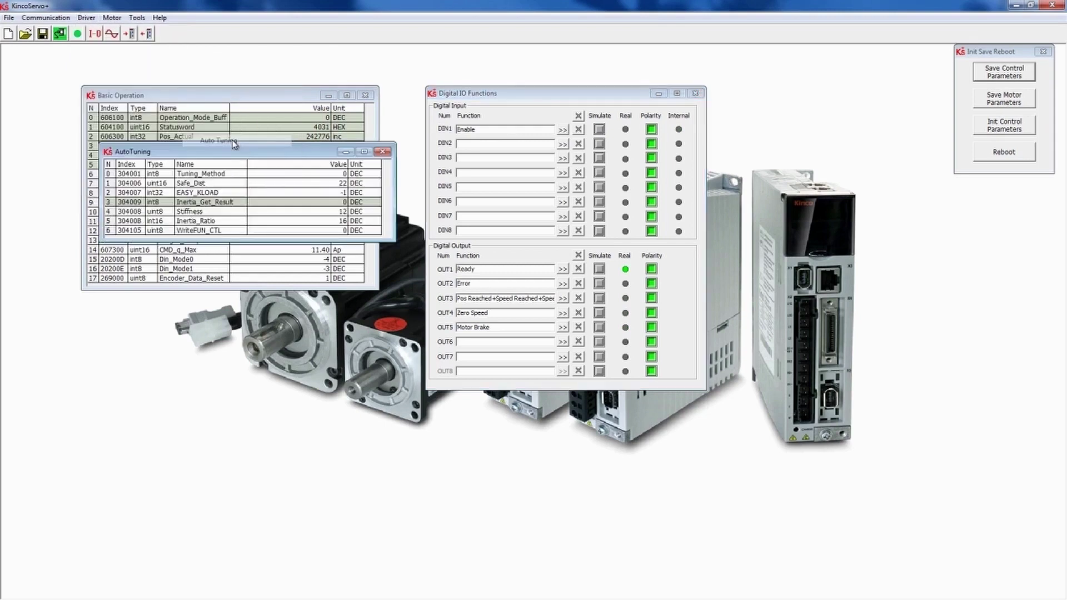
pyautogui.doubleClick(323, 175)
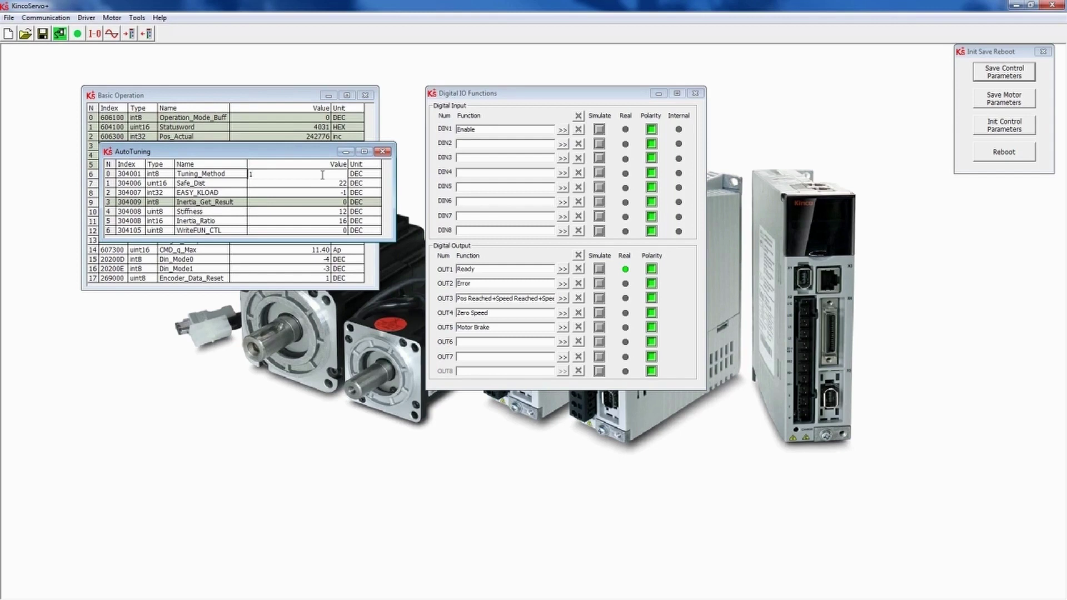
pyautogui.press('Return')
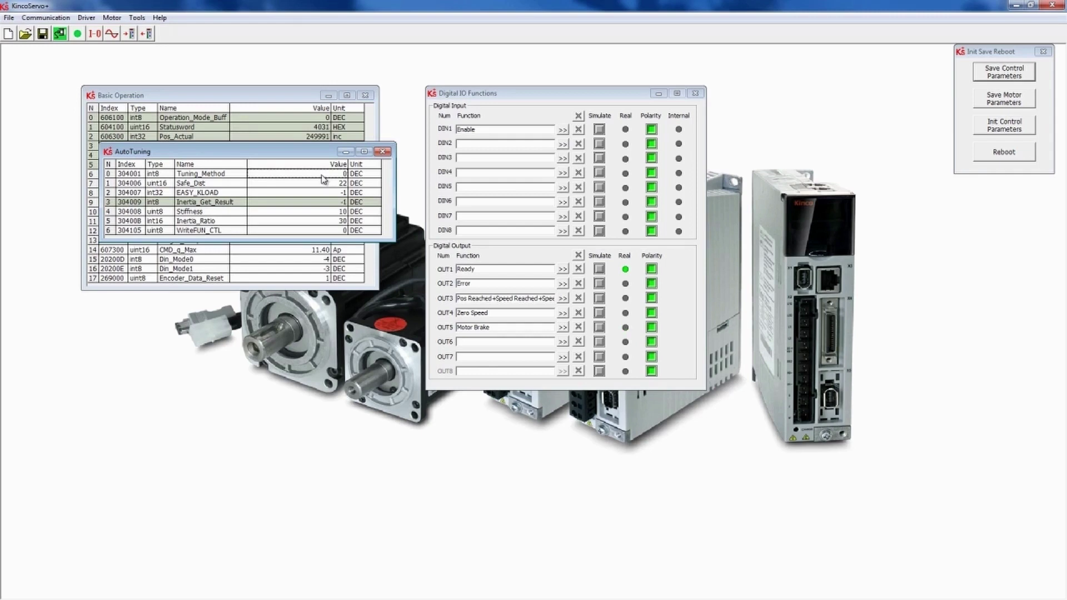
# - Rerun tuning with Tuning_Method 1, then close the AutoTuning table
pyautogui.doubleClick(322, 176)
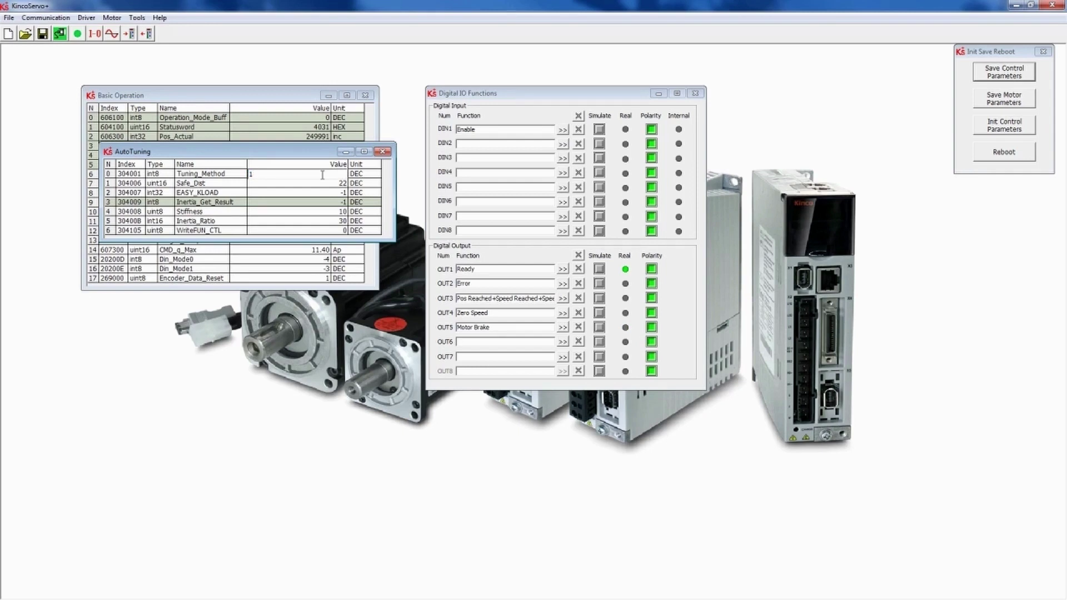
pyautogui.press('Return')
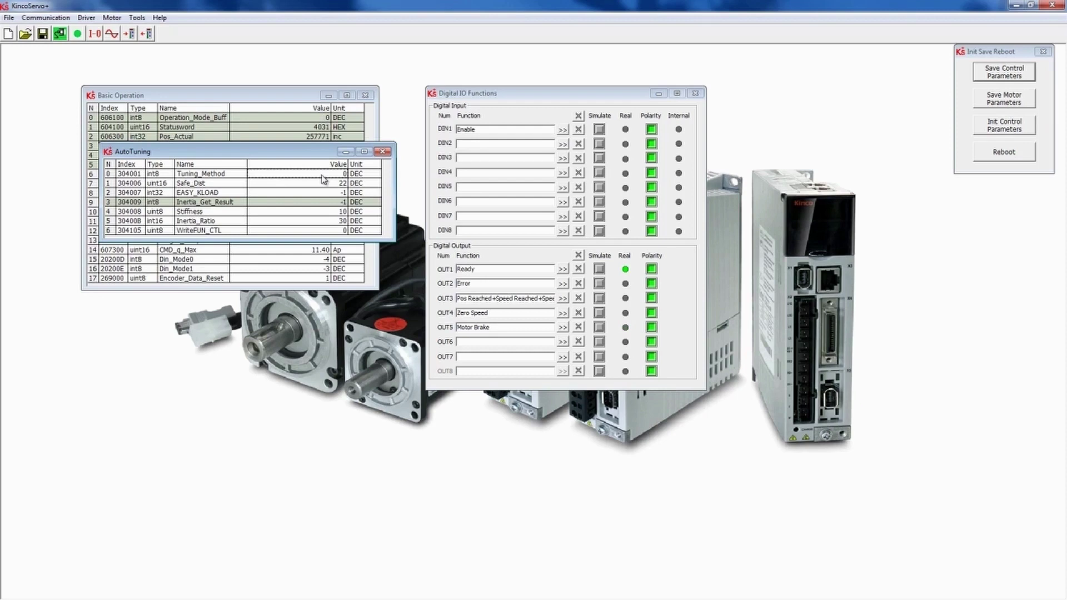
pyautogui.click(383, 152)
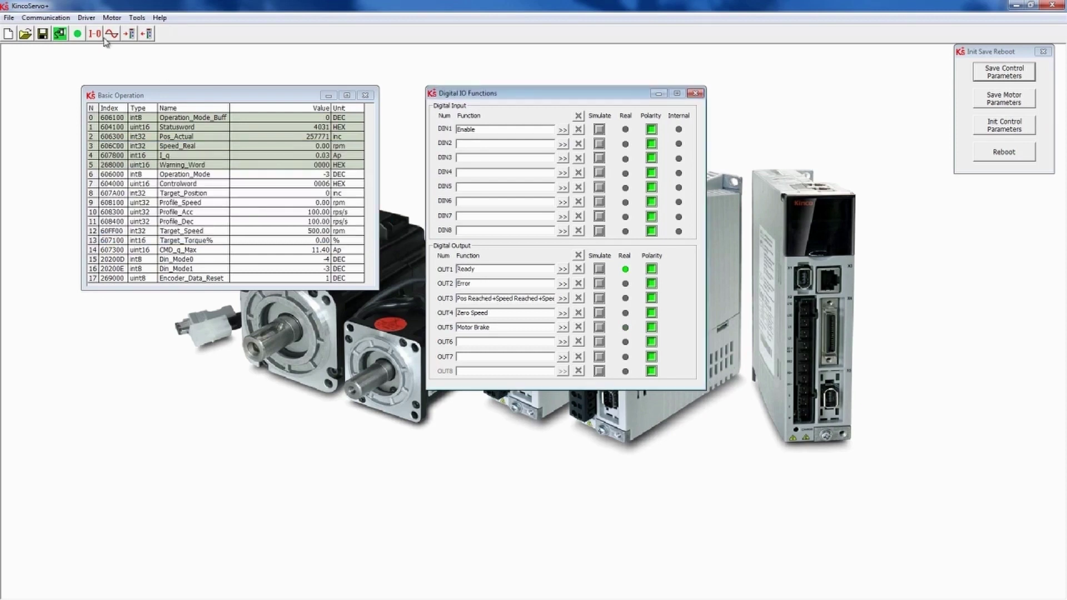
pyautogui.click(86, 17)
# - Bring up the Position Loop and Velocity Loop parameter tables
pyautogui.moveTo(142, 45)
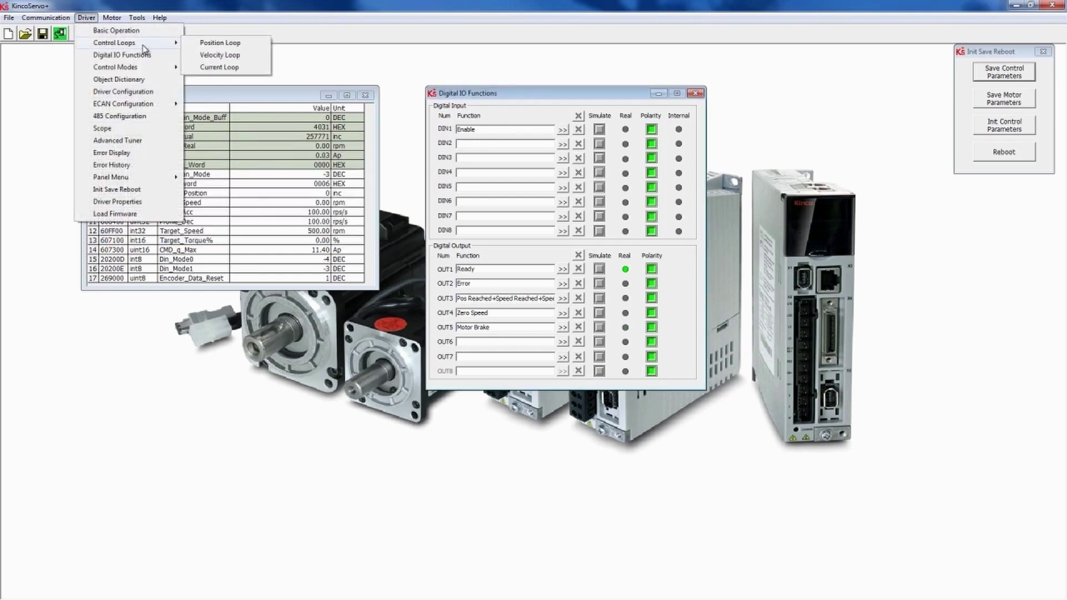
pyautogui.click(201, 45)
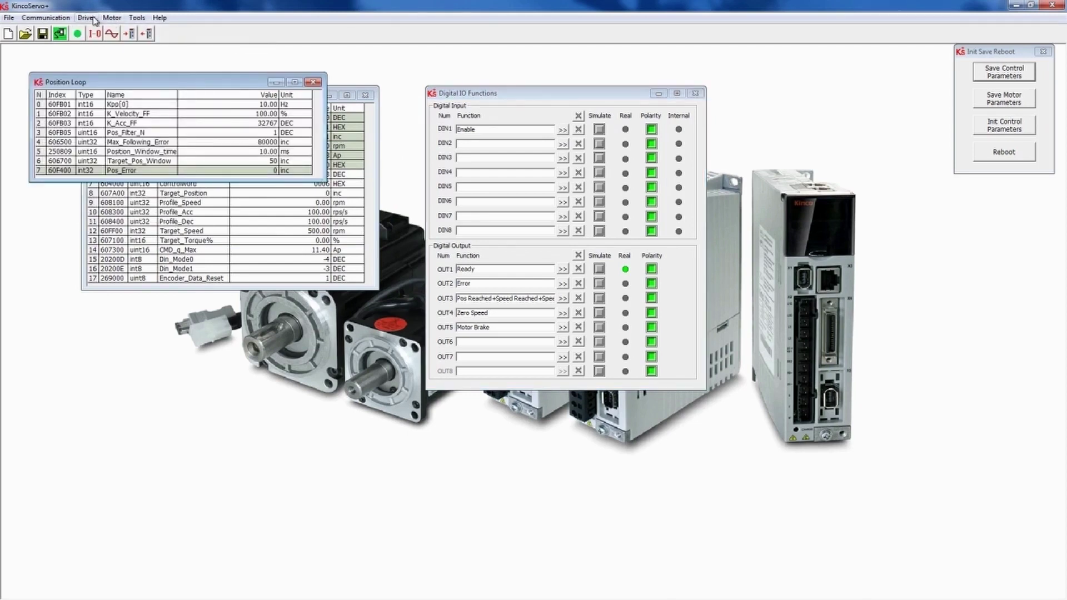
pyautogui.click(86, 18)
pyautogui.moveTo(151, 44)
pyautogui.click(203, 55)
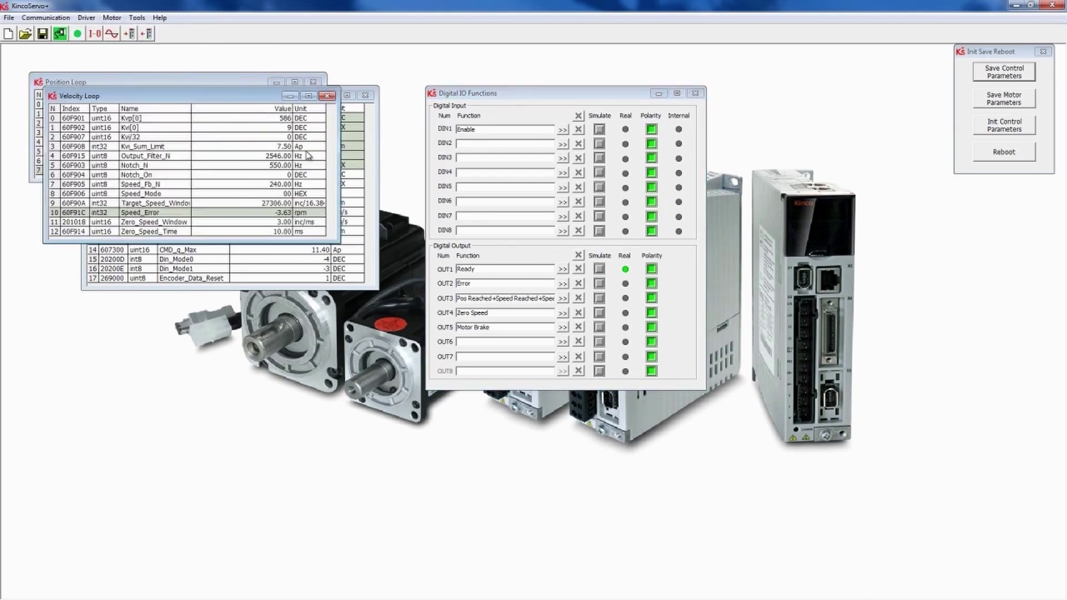
# - Set the velocity loop gain Kvp[0] to 100
pyautogui.click(309, 117)
pyautogui.click(300, 137)
pyautogui.doubleClick(274, 120)
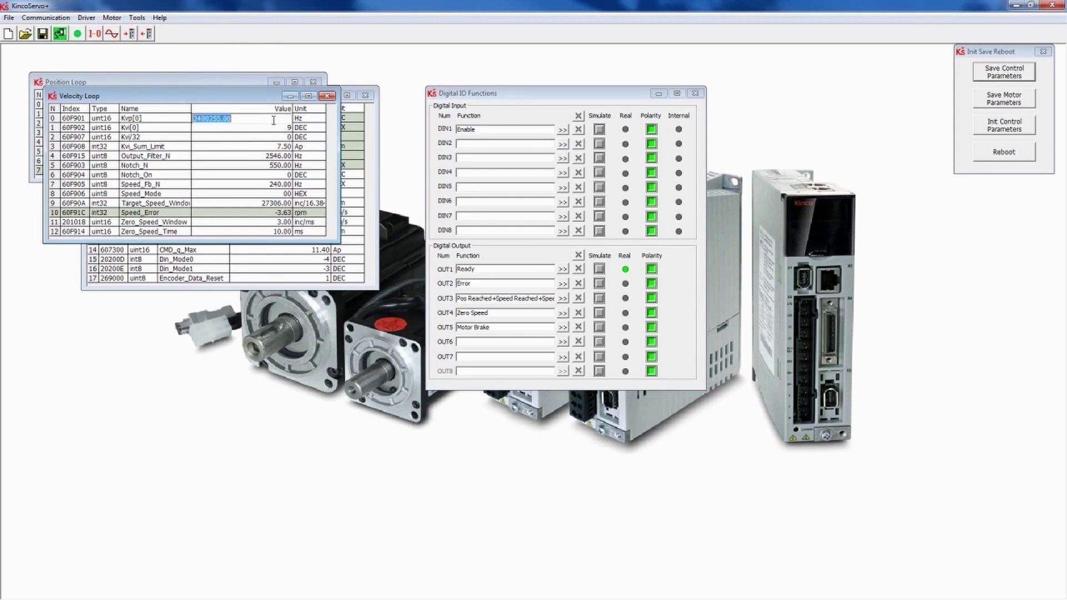
pyautogui.write('100')
pyautogui.press('Return')
pyautogui.doubleClick(274, 120)
pyautogui.write('100')
pyautogui.press('Return')
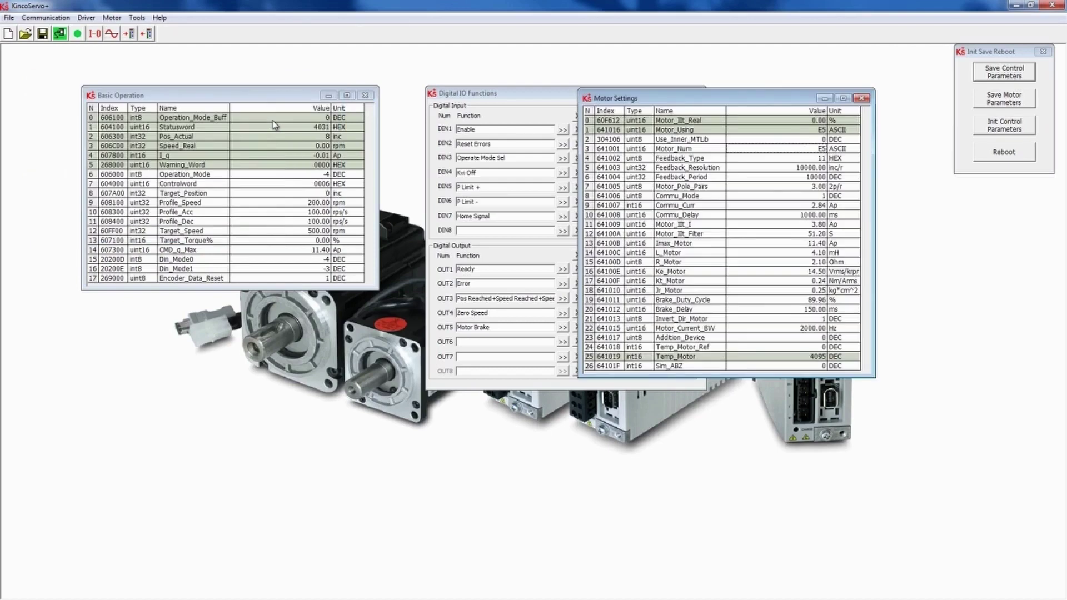
# - Close Motor Settings and clear the DIN functions, leaving only Enable on DIN1
pyautogui.click(862, 98)
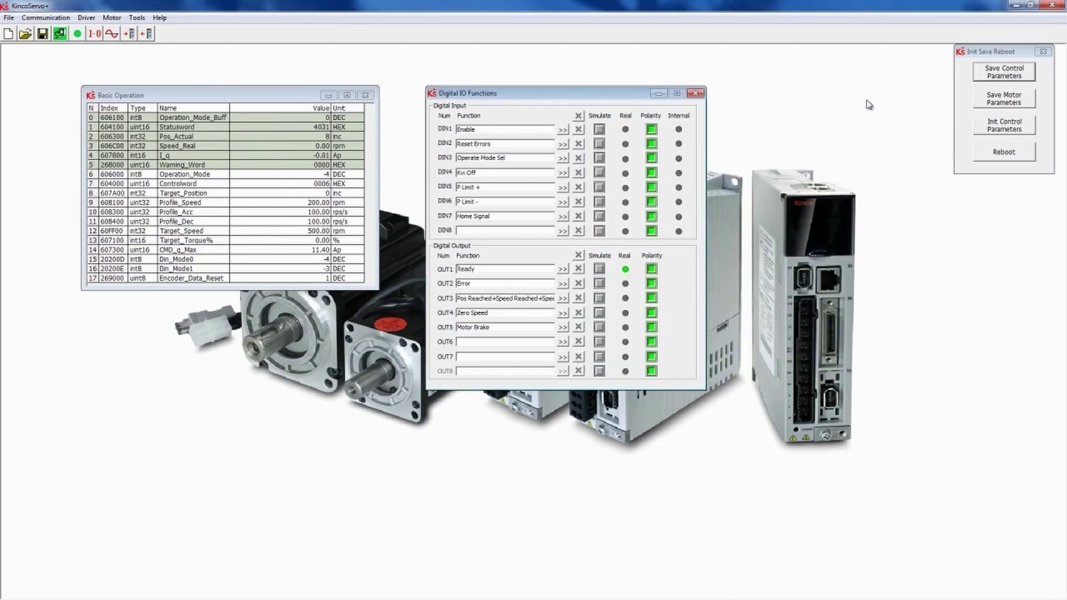
pyautogui.click(578, 115)
pyautogui.click(563, 129)
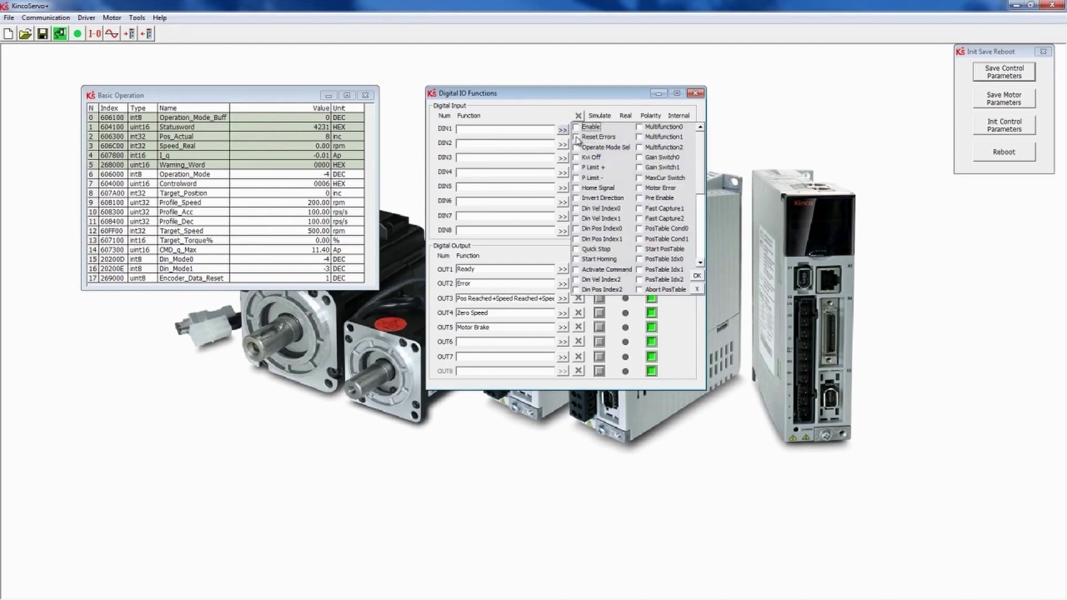
pyautogui.click(576, 126)
pyautogui.click(698, 276)
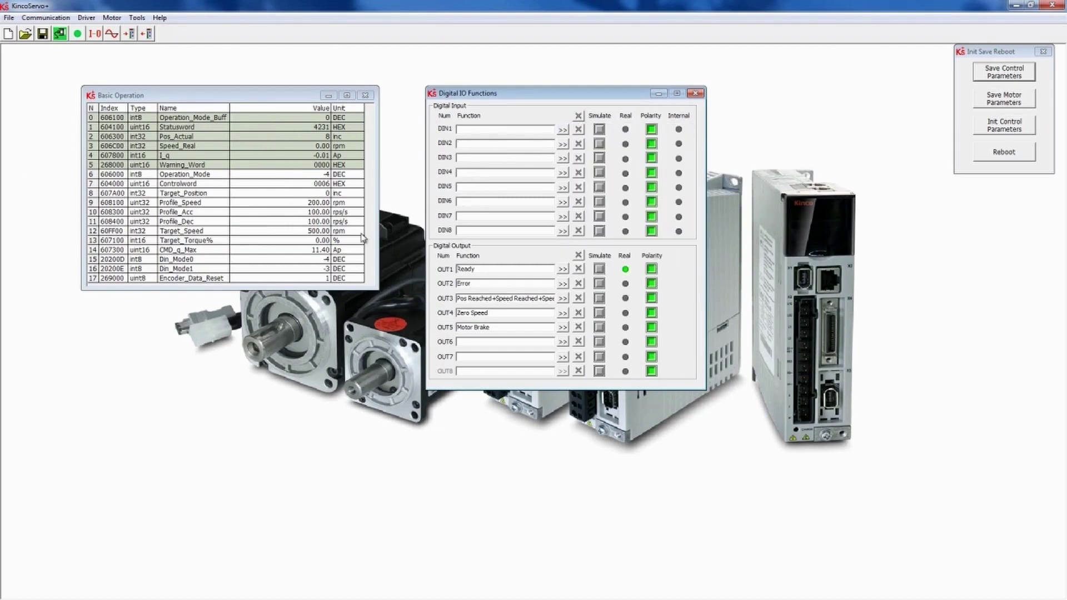
# - Set Operation_Mode to -3 and Target_Speed to 250 rpm, then test-run via simulated DIN1
pyautogui.doubleClick(311, 176)
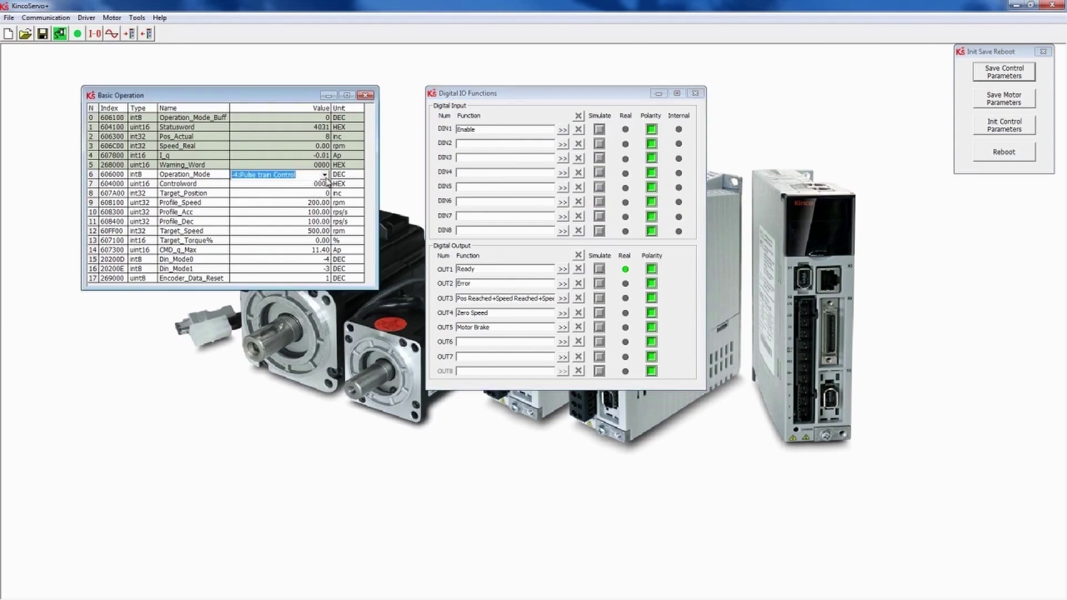
pyautogui.click(324, 175)
pyautogui.click(313, 199)
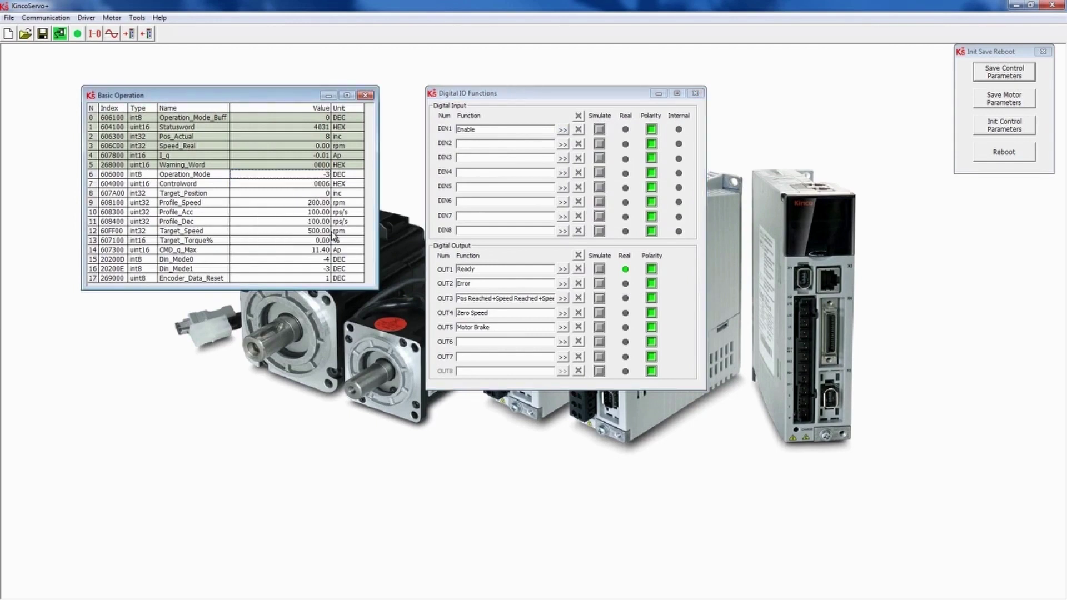
pyautogui.doubleClick(311, 232)
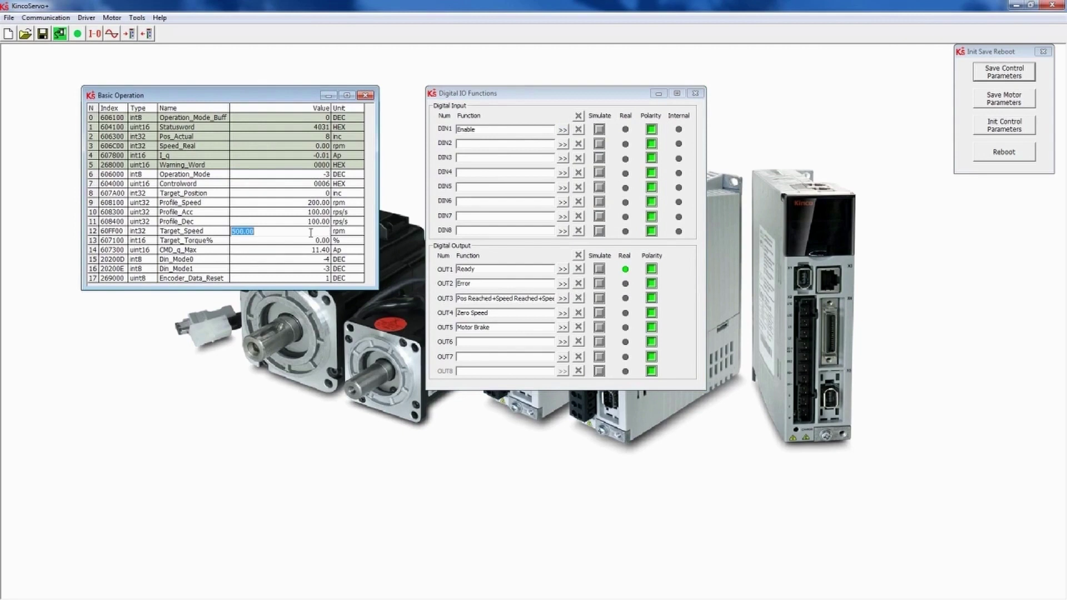
pyautogui.write('250')
pyautogui.press('Return')
pyautogui.click(600, 130)
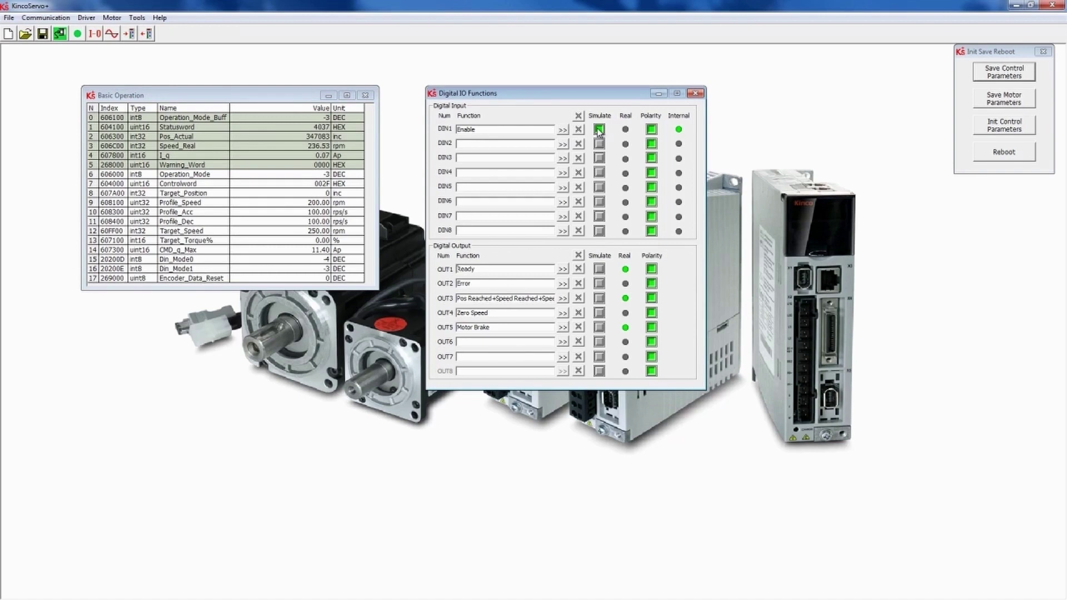
pyautogui.click(600, 130)
# - Rerun auto tuning with Tuning_Method 1
pyautogui.click(88, 17)
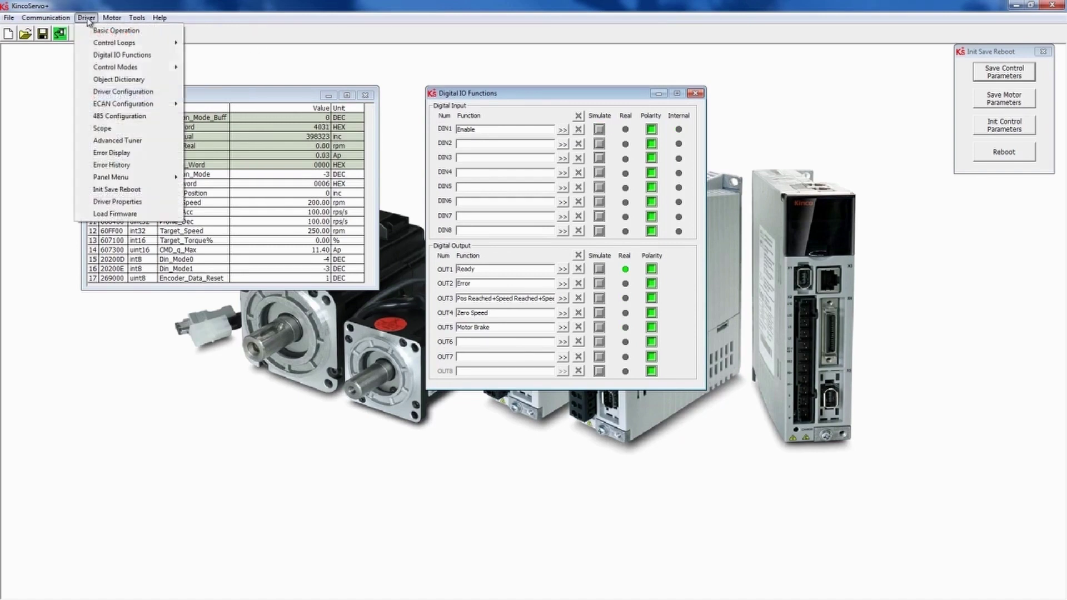
pyautogui.moveTo(150, 67)
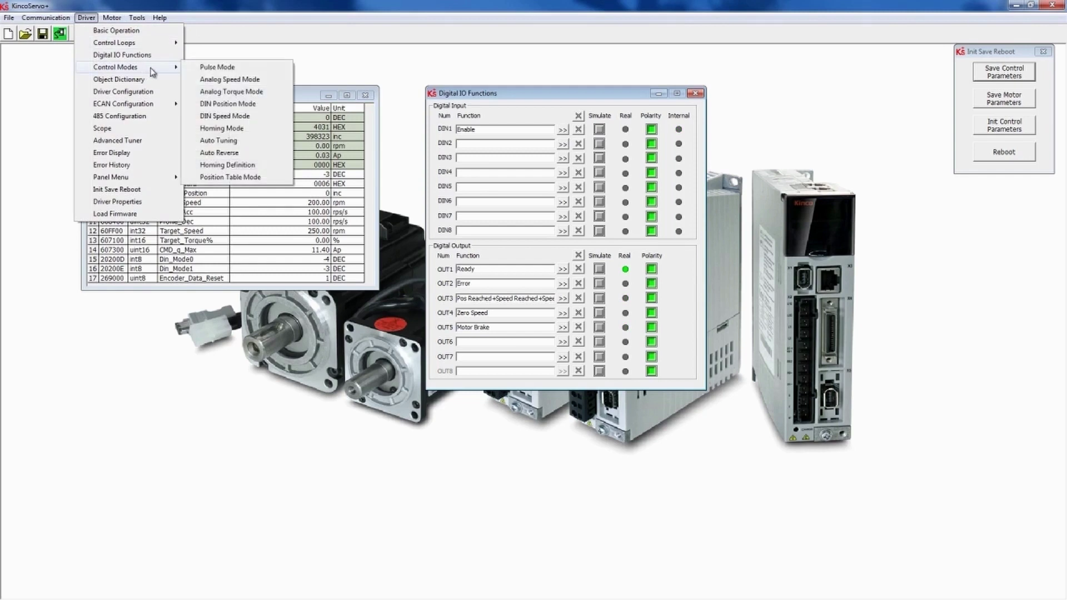
pyautogui.click(217, 142)
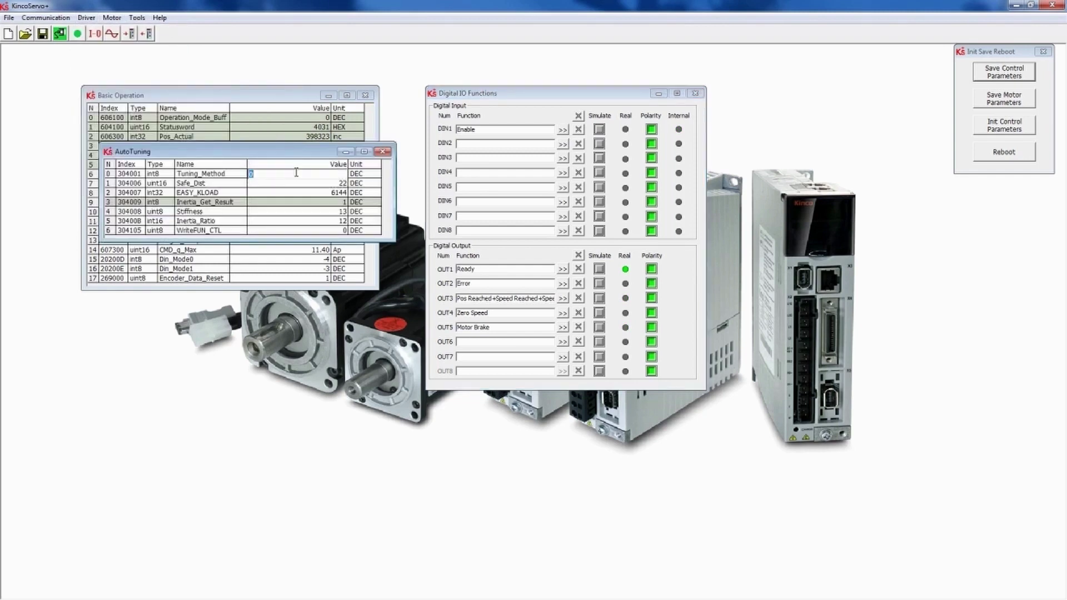
pyautogui.write('1')
pyautogui.press('Return')
# - Toggle the simulated DIN1 enable on and off, then close the AutoTuning table
pyautogui.click(550, 99)
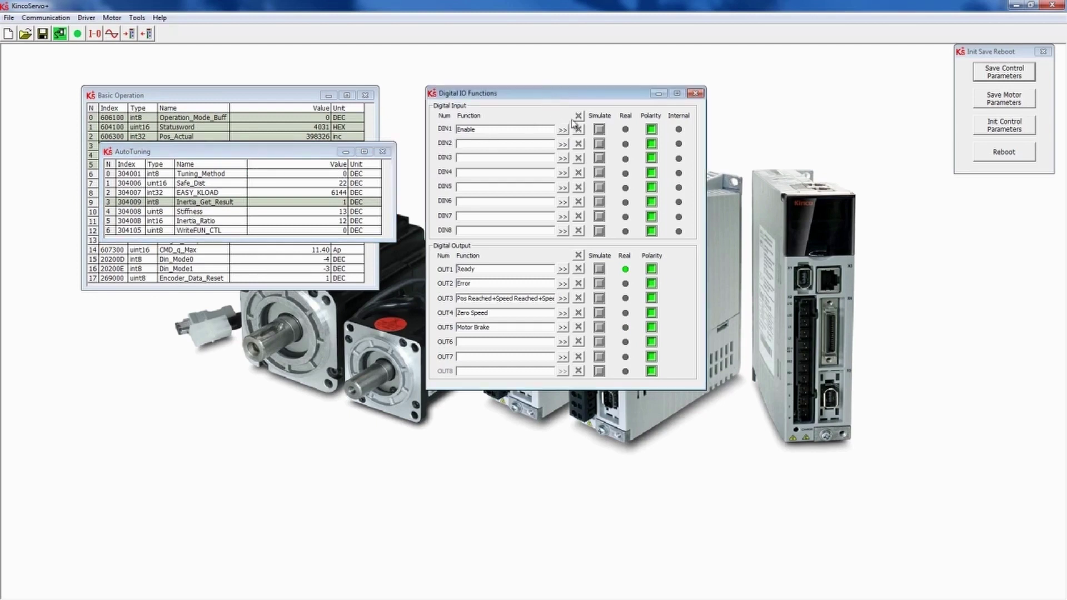
pyautogui.click(600, 131)
pyautogui.click(600, 132)
pyautogui.click(382, 151)
# - Open the Velocity Loop parameters and display Kvp[0] in Hz
pyautogui.click(87, 18)
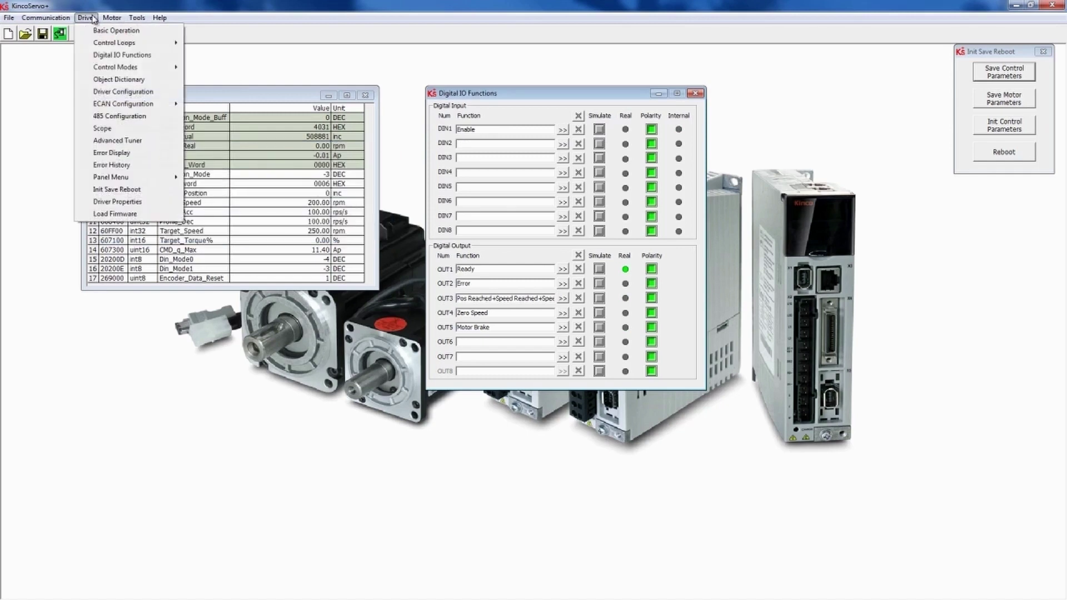
pyautogui.moveTo(119, 46)
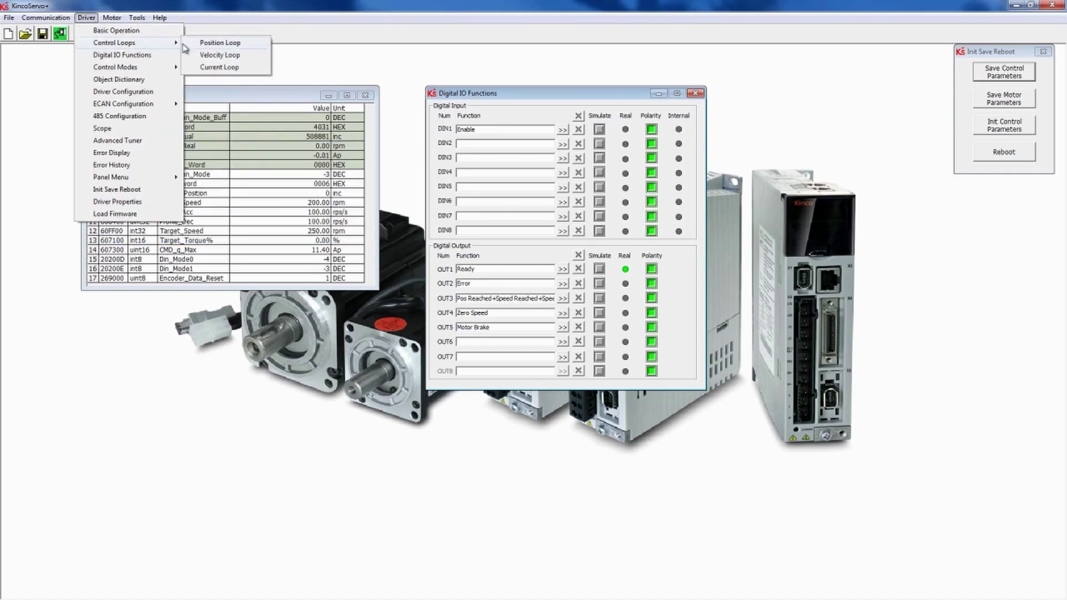
pyautogui.click(214, 54)
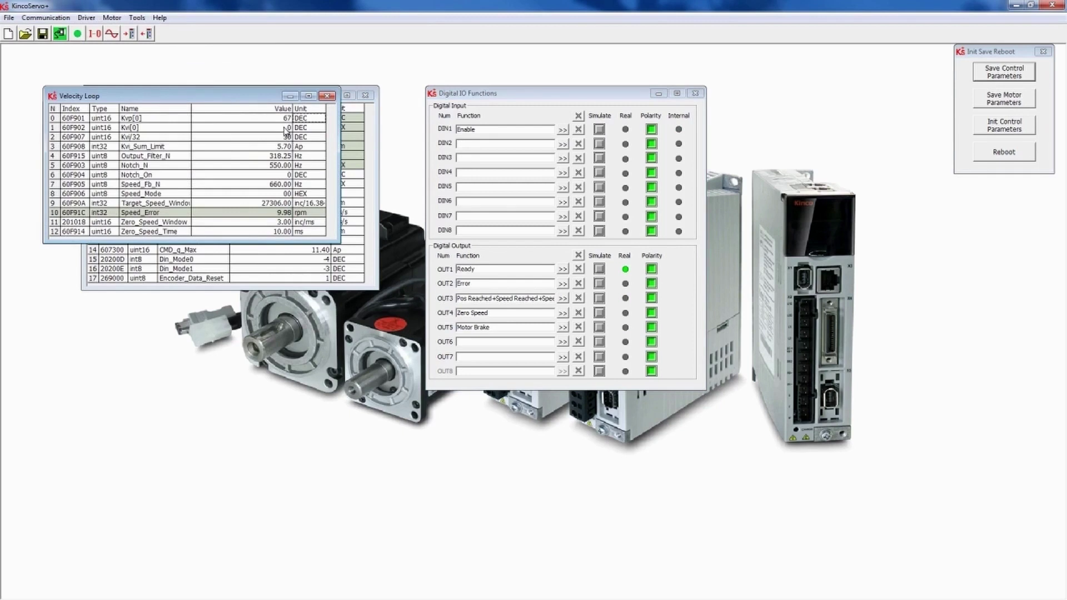
pyautogui.click(307, 118)
pyautogui.click(320, 119)
pyautogui.click(316, 136)
# - Set Kvi/32 to 0 and briefly test the simulated DIN1 enable
pyautogui.click(285, 137)
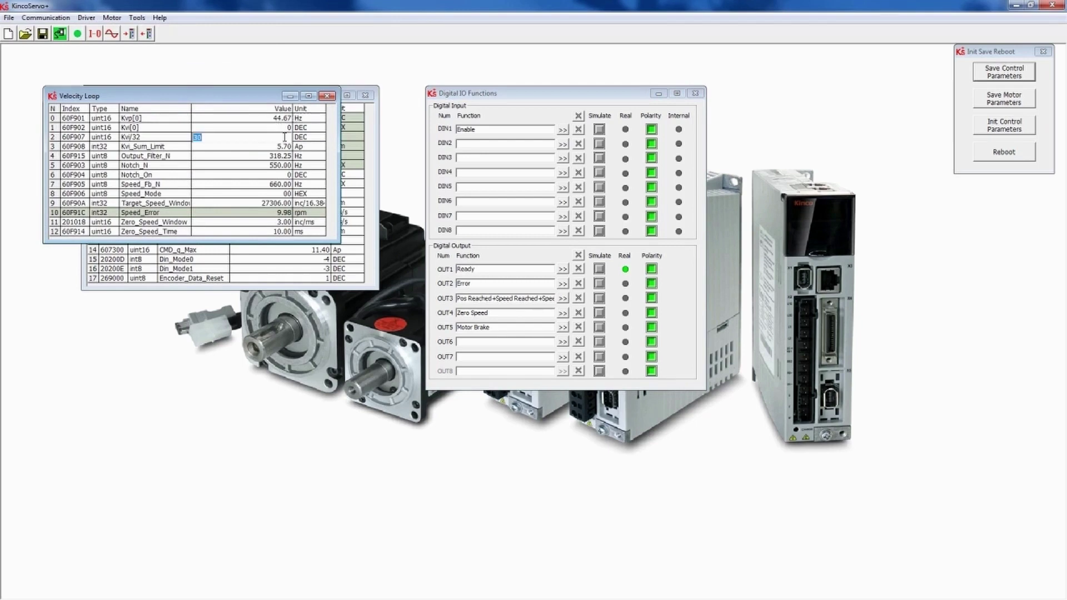
pyautogui.write('0')
pyautogui.press('Return')
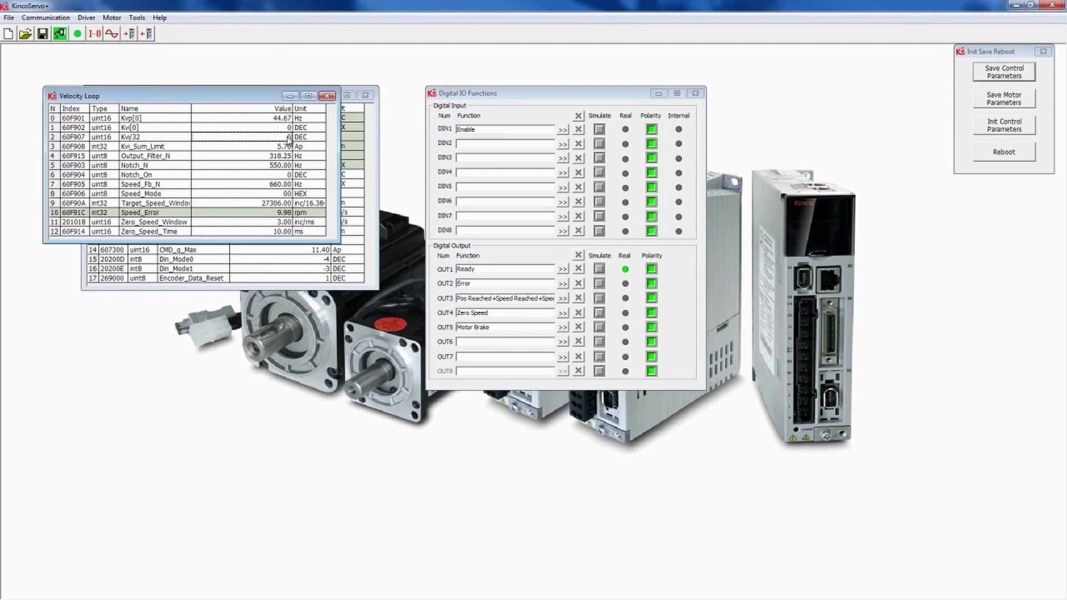
pyautogui.click(599, 131)
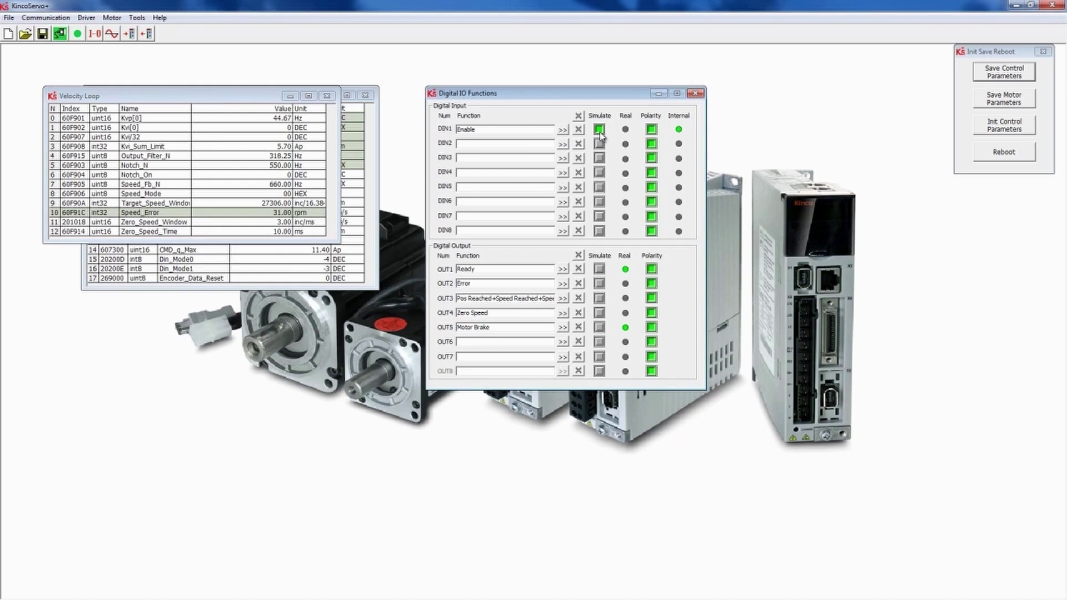
pyautogui.click(599, 130)
# - Set Kvi[0] to 1 and test the response with simulated DIN1
pyautogui.doubleClick(279, 128)
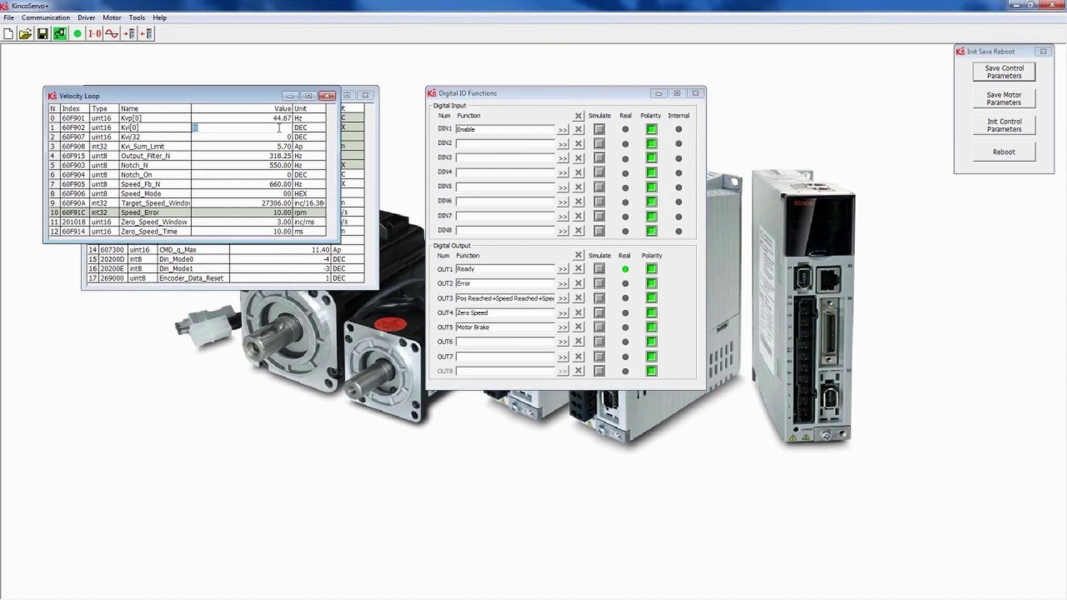
pyautogui.write('1')
pyautogui.press('Return')
pyautogui.click(600, 131)
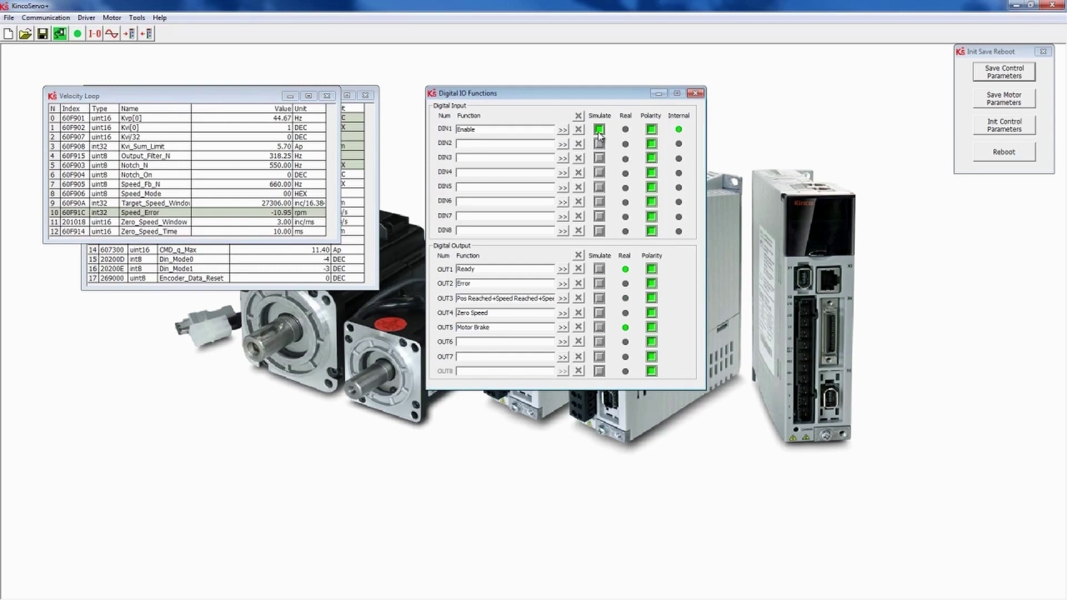
pyautogui.click(600, 131)
# - Set Kvi[0] to 2, test with simulated DIN1, and close the Velocity Loop table
pyautogui.doubleClick(284, 127)
pyautogui.write('2')
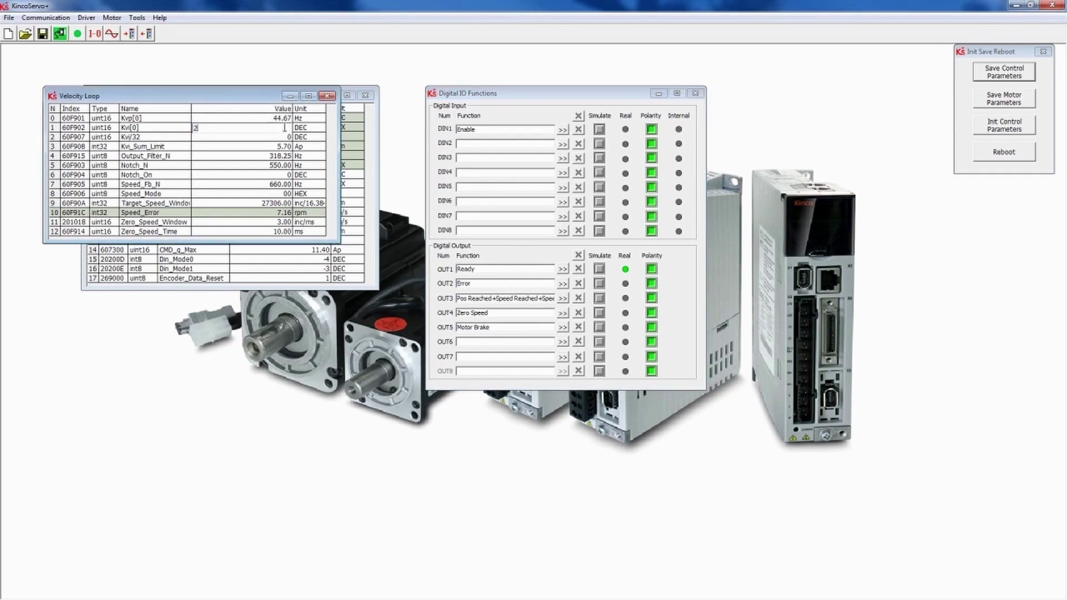
pyautogui.press('Return')
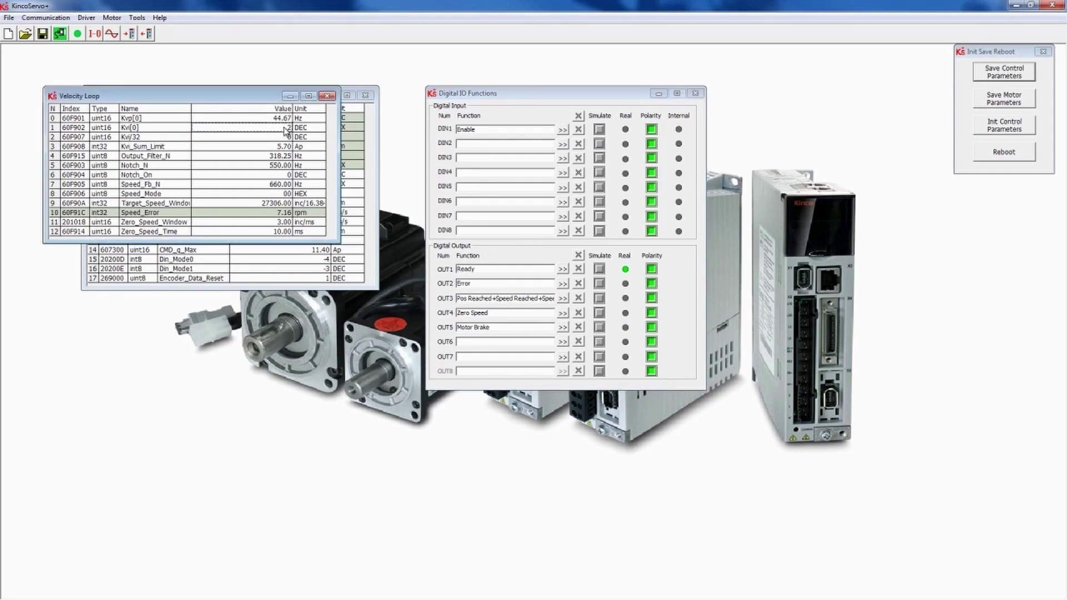
pyautogui.click(598, 130)
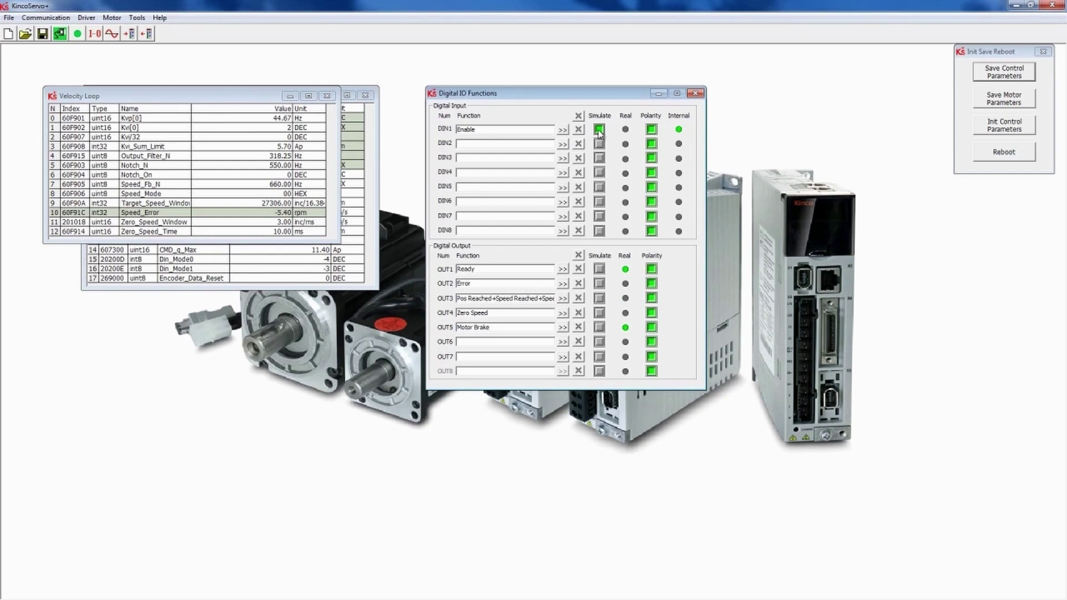
pyautogui.click(599, 132)
pyautogui.click(327, 95)
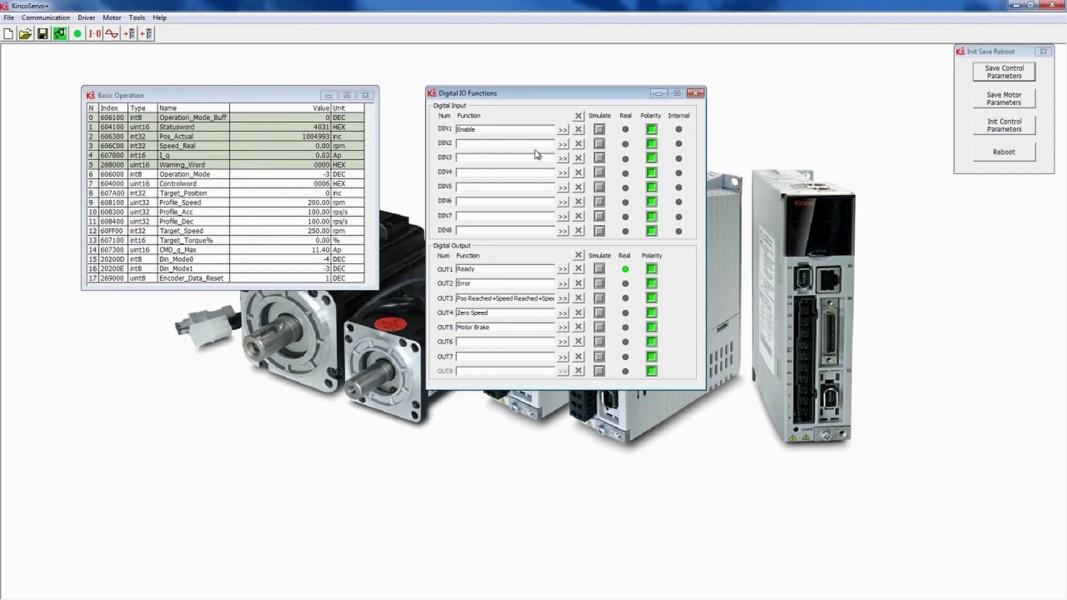
# - Assign Reset Errors to DIN2 and Din Vel Index0 to DIN3
pyautogui.click(563, 144)
pyautogui.click(576, 151)
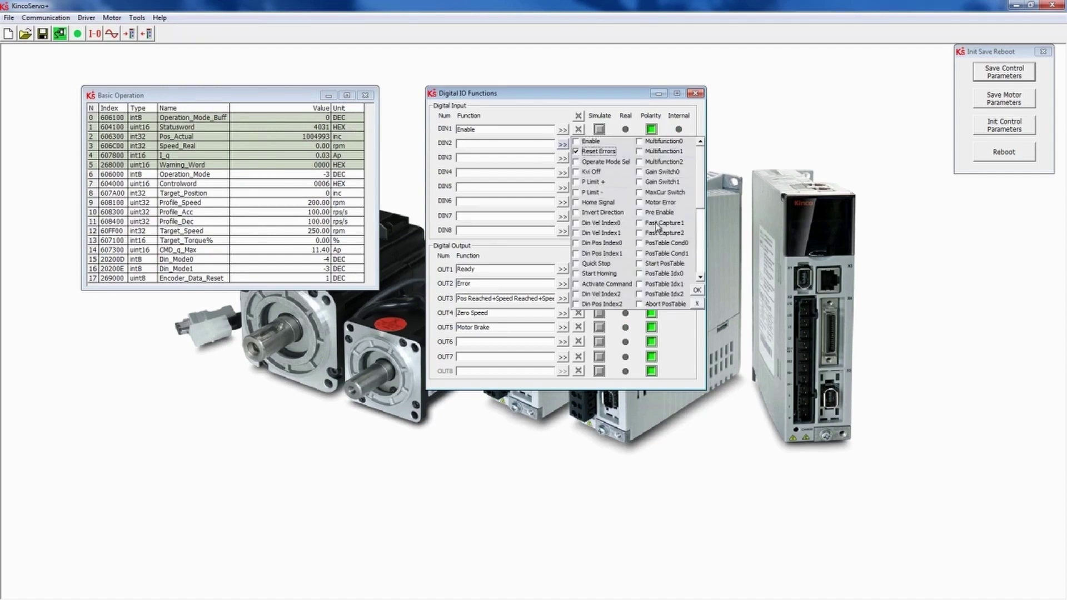
pyautogui.click(697, 289)
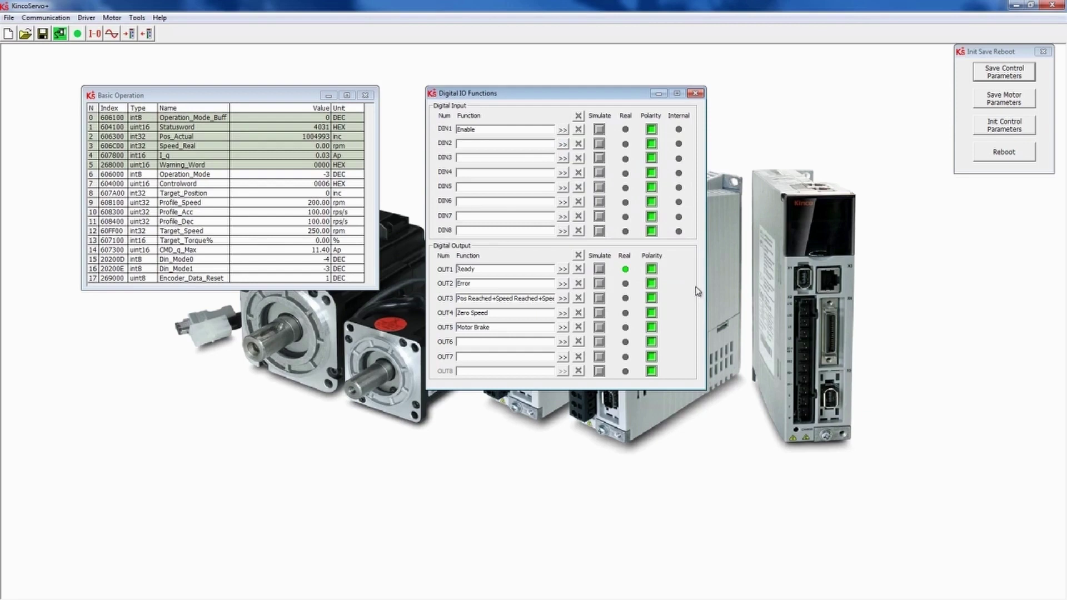
pyautogui.click(563, 158)
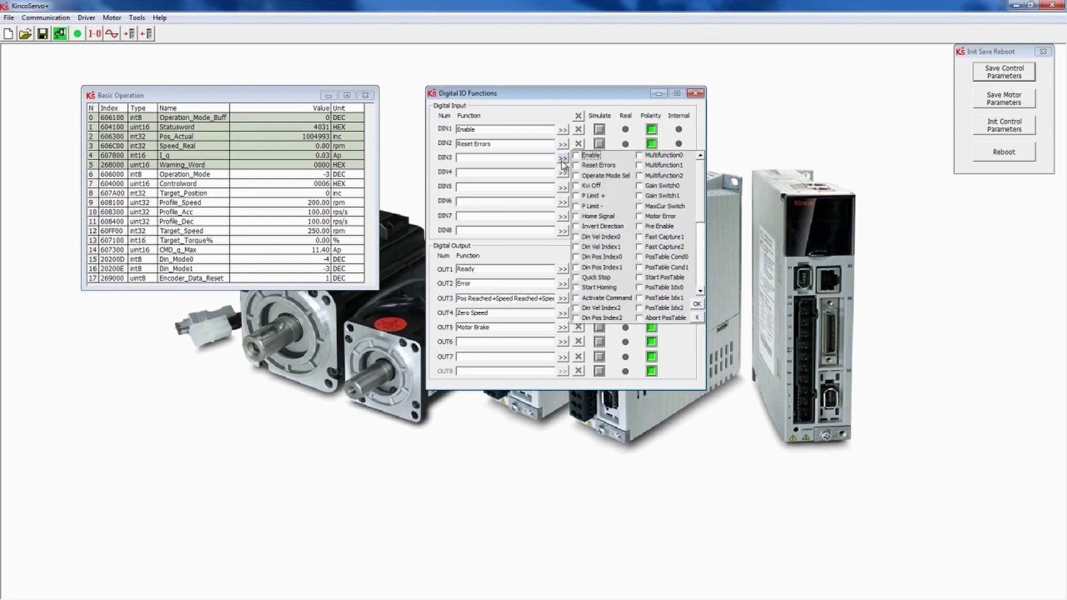
pyautogui.click(576, 237)
pyautogui.click(697, 304)
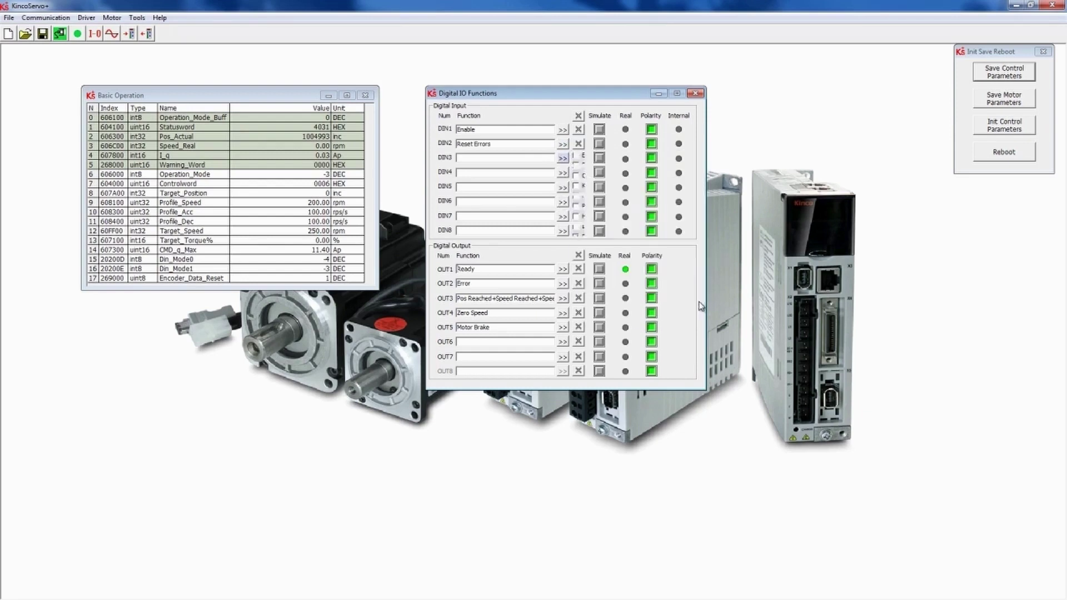
# - Assign Din Vel Index1 to DIN4 and Din Vel Index2 to DIN5, then start on DIN6
pyautogui.click(563, 173)
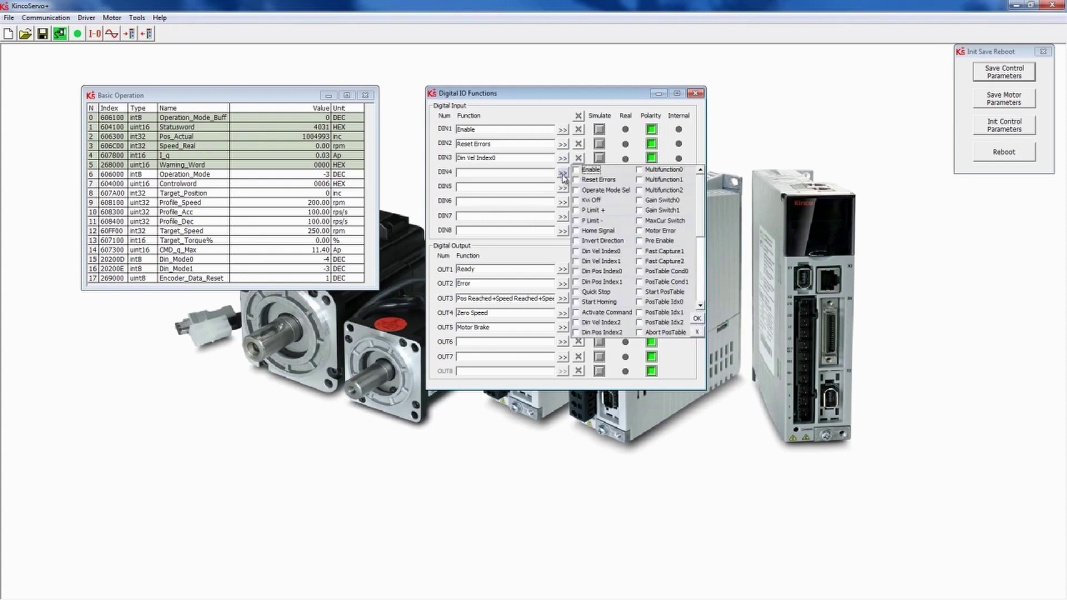
pyautogui.click(577, 261)
pyautogui.click(697, 319)
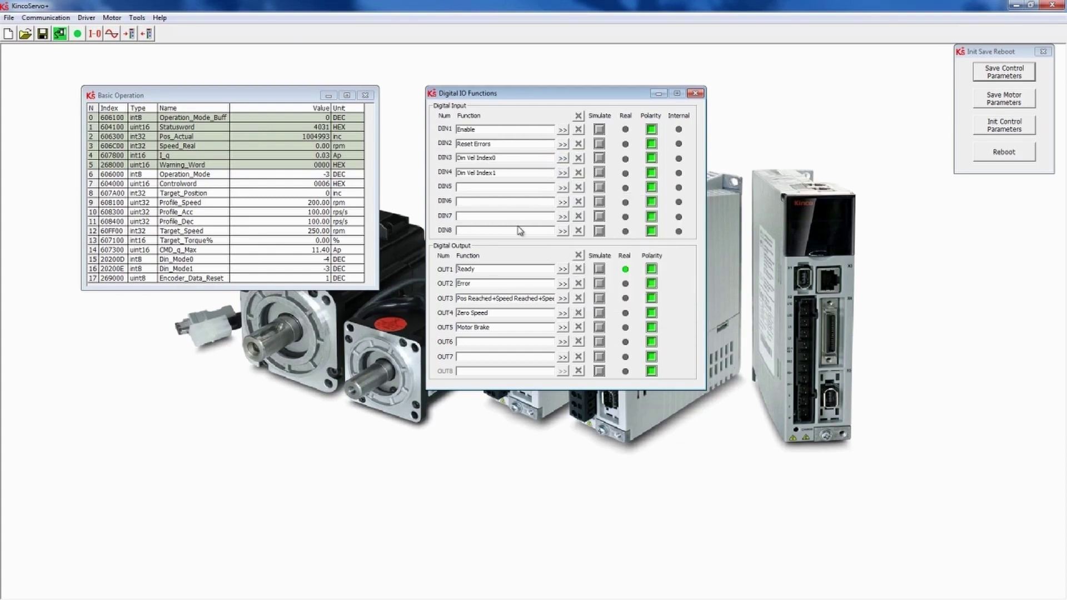
pyautogui.click(563, 188)
pyautogui.click(577, 339)
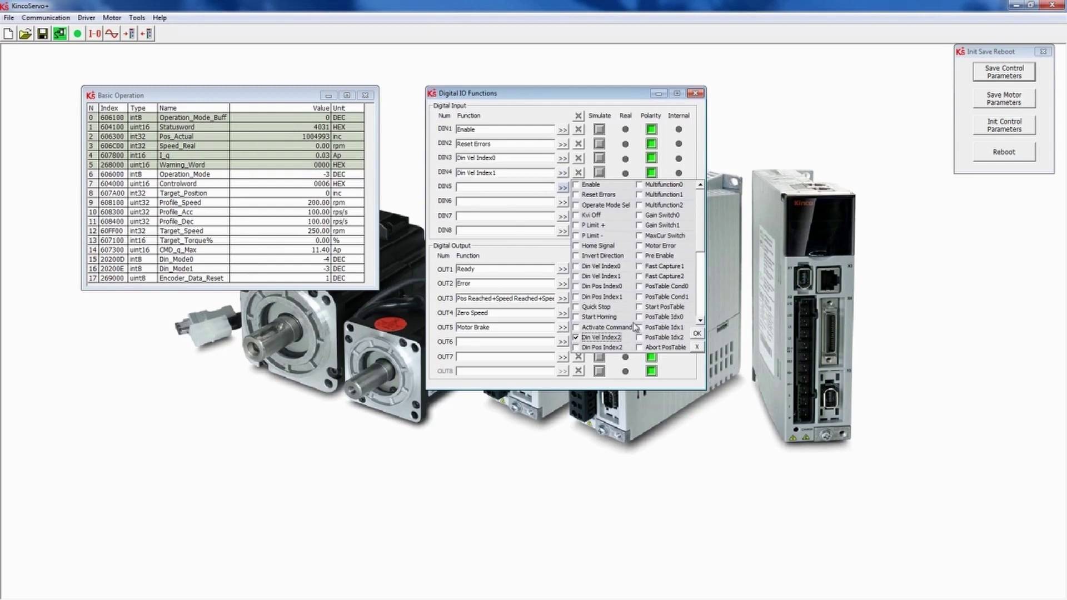
pyautogui.click(697, 334)
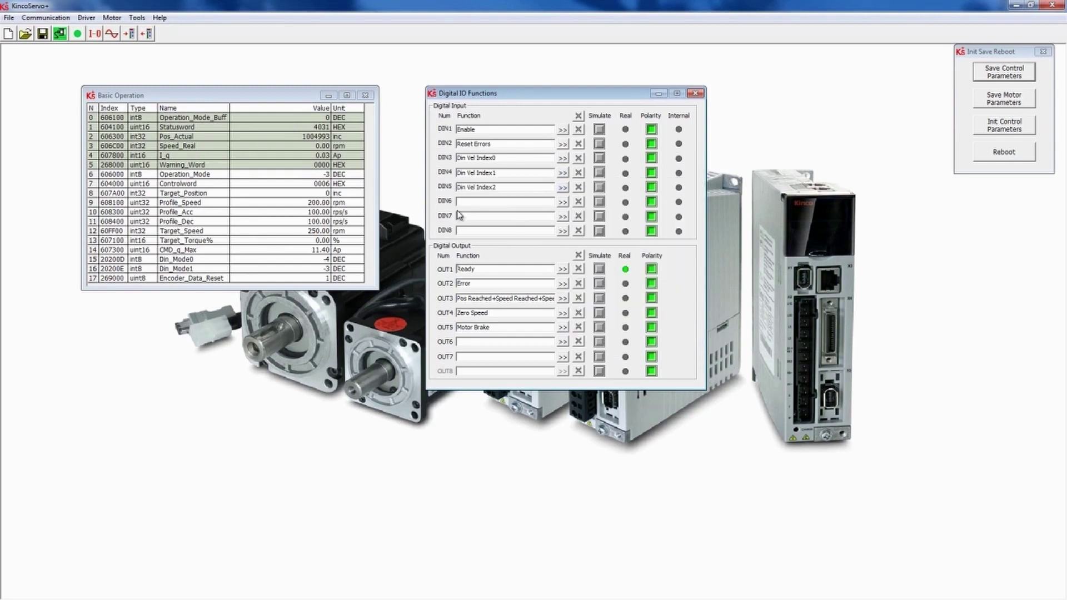
pyautogui.click(563, 202)
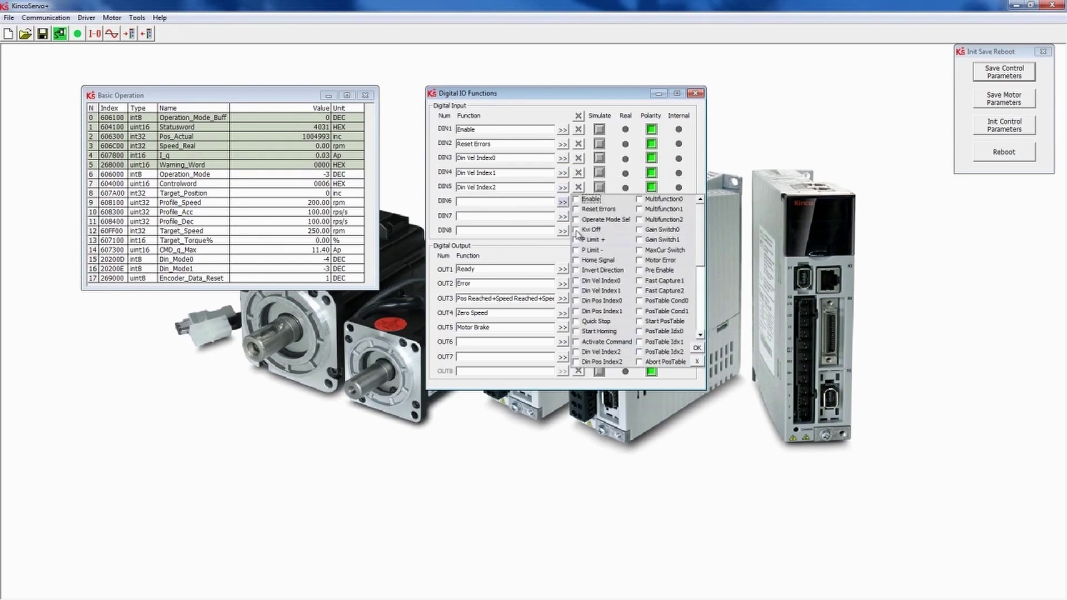
# - Assign Operate Mode Sel to DIN6 and set Din_Mode0 to 3
pyautogui.click(697, 348)
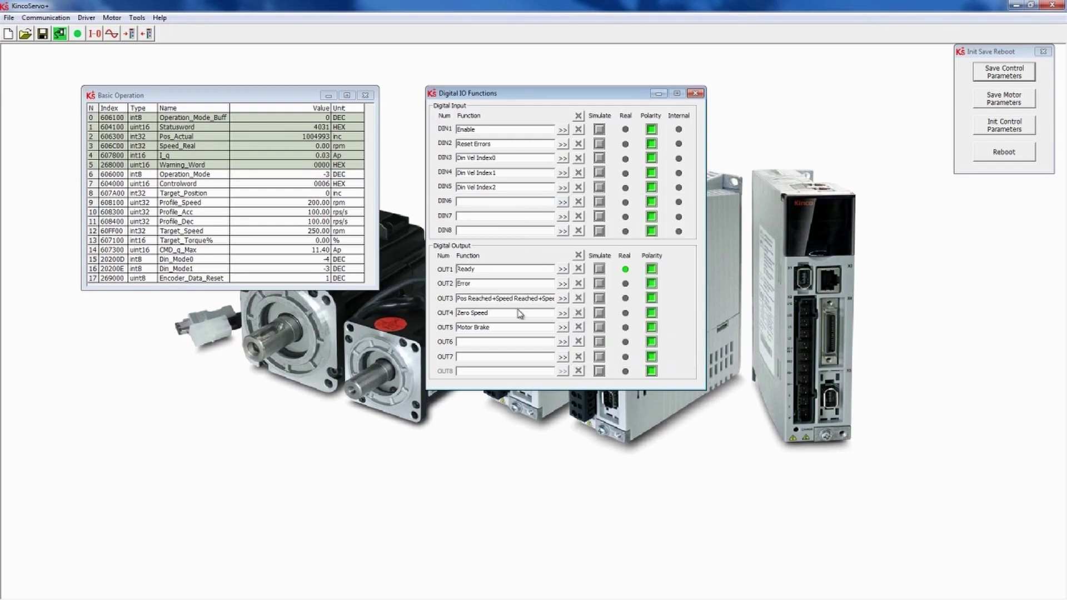
pyautogui.doubleClick(315, 260)
pyautogui.write('3')
pyautogui.press('Return')
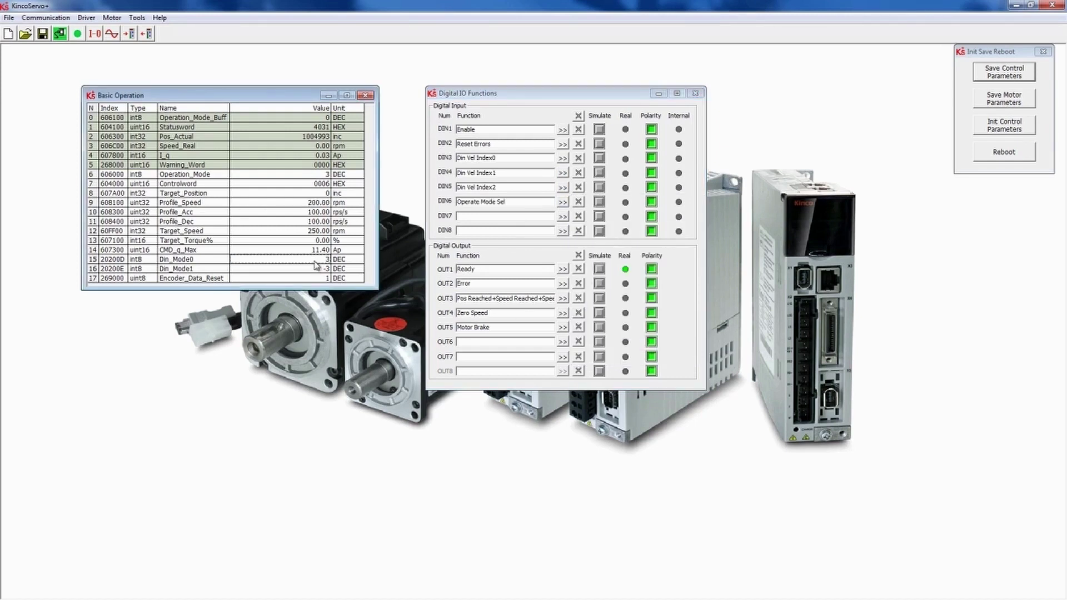
# - Simulate DIN6 to switch Operation_Mode from 3 to -3
pyautogui.click(217, 269)
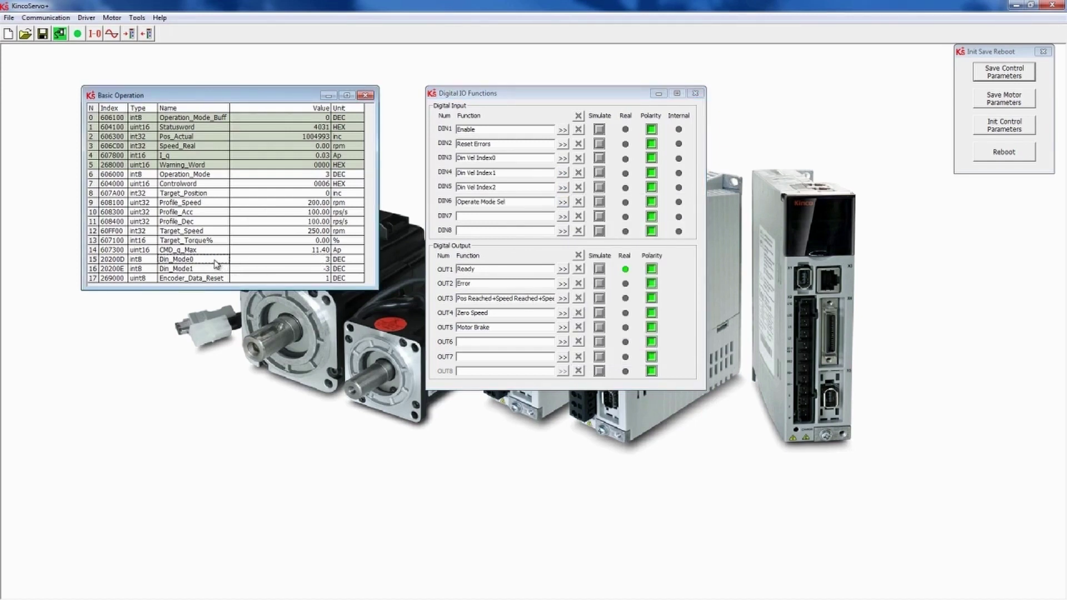
pyautogui.moveTo(211, 259); pyautogui.dragTo(215, 269)
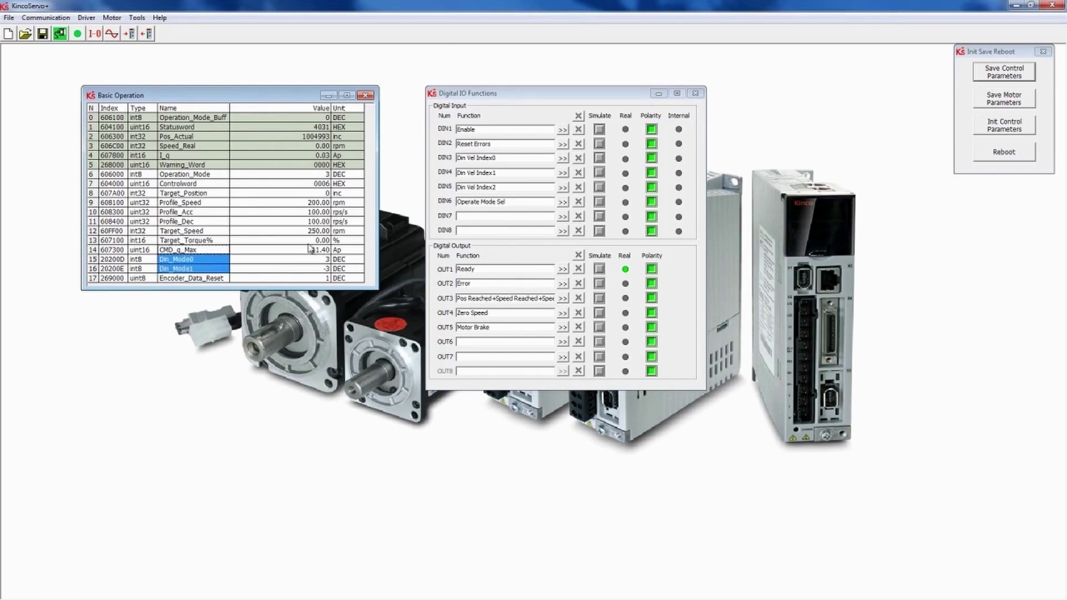
pyautogui.click(210, 178)
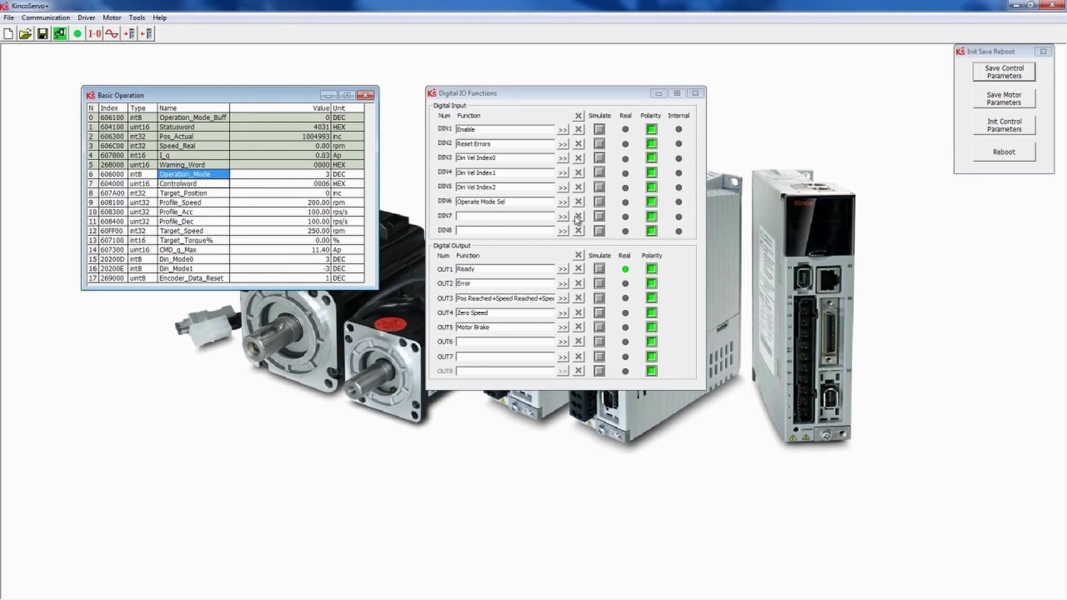
pyautogui.click(599, 203)
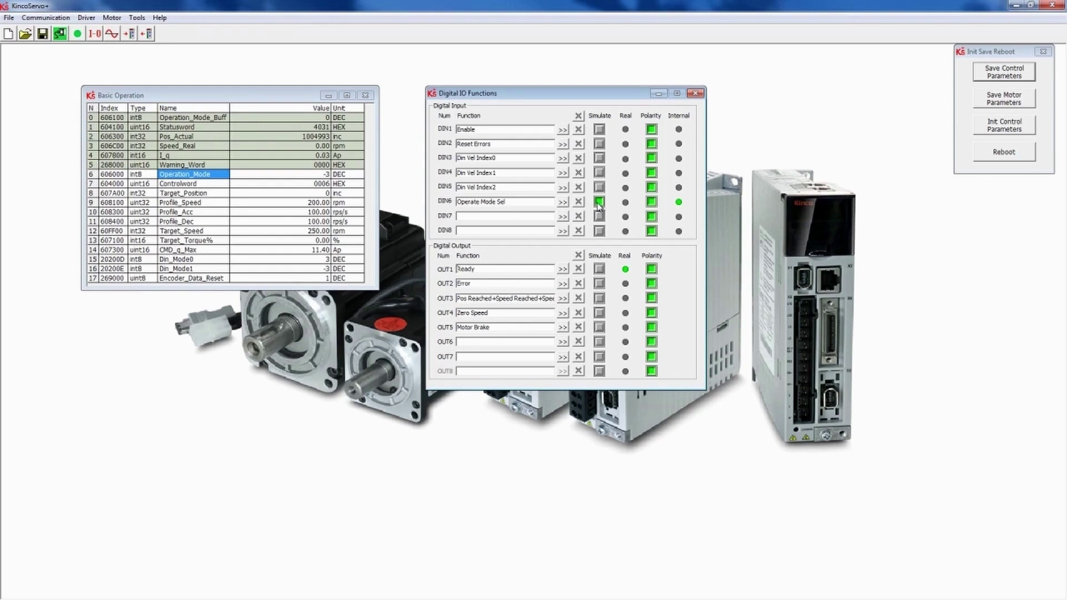
# - Stop simulating DIN6 and bring up the DIN Speed Mode parameters under Driver > Control Modes
pyautogui.click(600, 202)
pyautogui.click(86, 17)
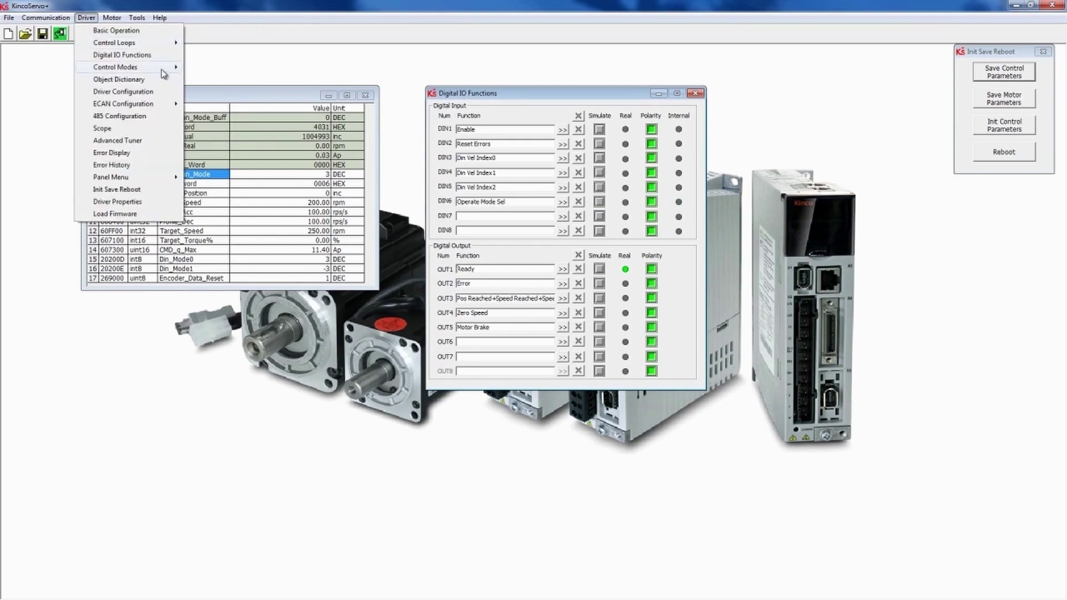
pyautogui.moveTo(164, 67)
pyautogui.click(248, 116)
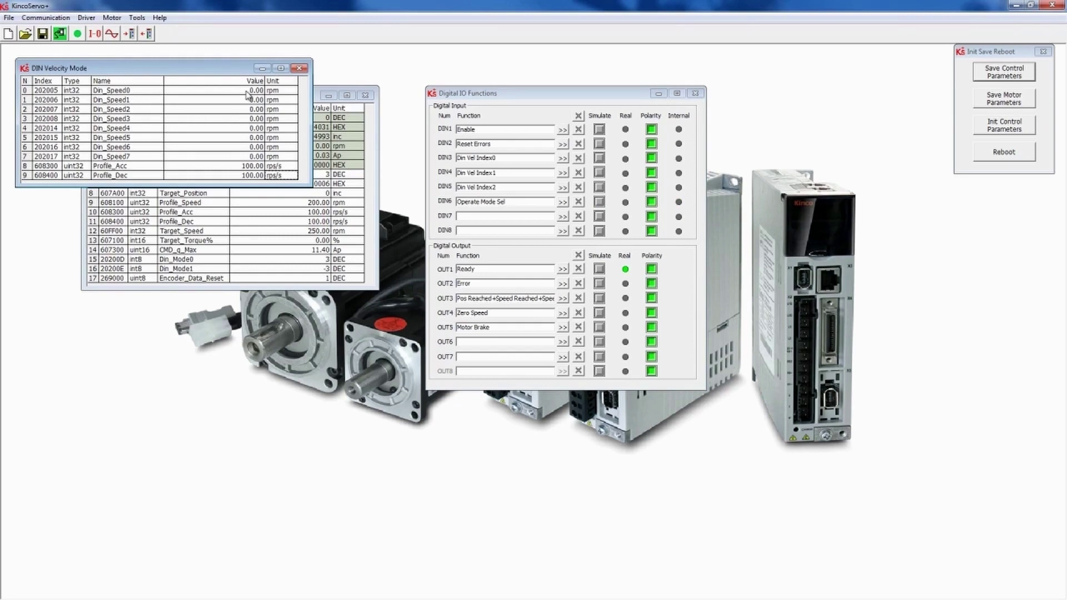
# - Set Din_Speed1–4 to 250, 500, 1000 and 1500 rpm
pyautogui.doubleClick(243, 100)
pyautogui.write('250')
pyautogui.press('Return')
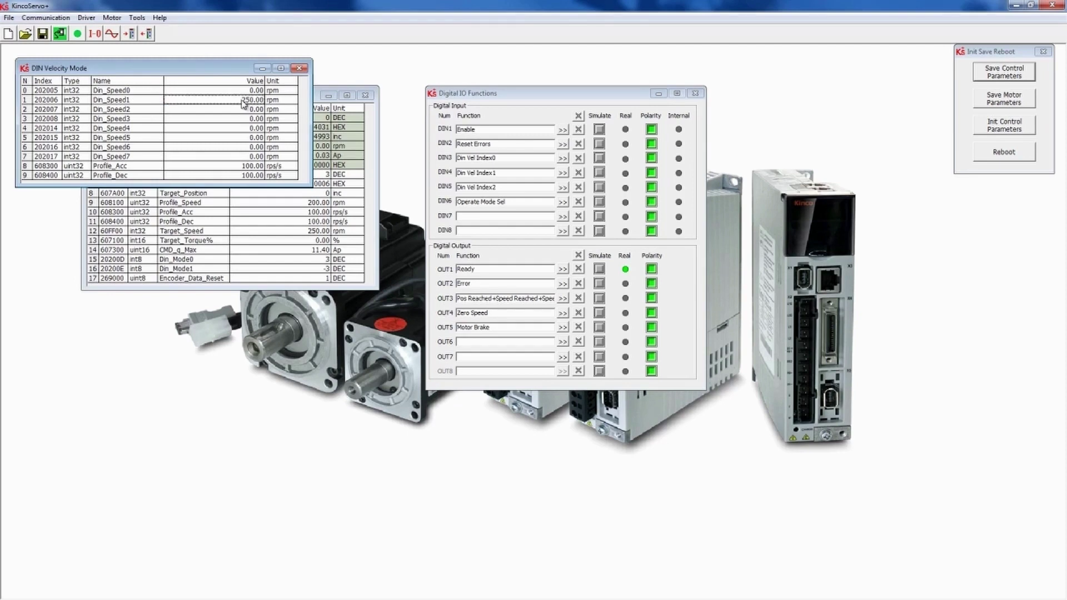
pyautogui.press('Down')
pyautogui.write('500')
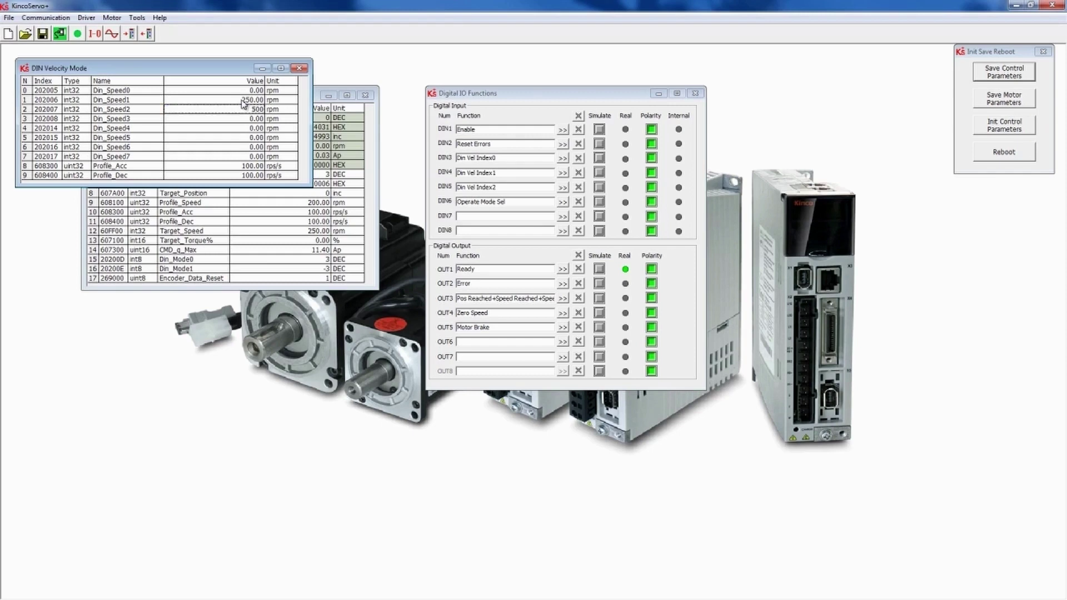
pyautogui.press('Return')
pyautogui.press('Down')
pyautogui.write('100')
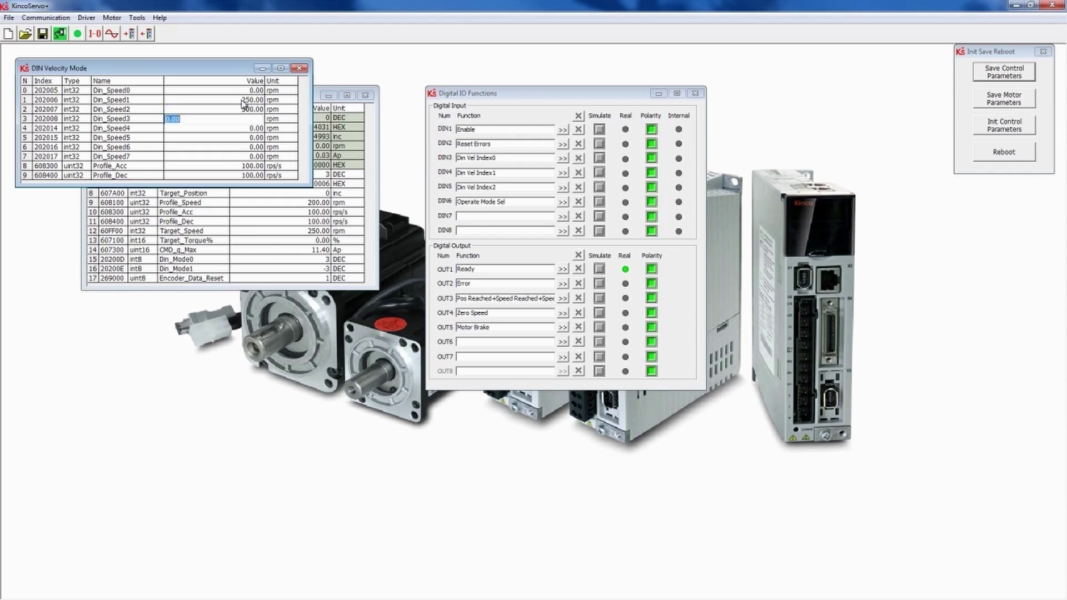
pyautogui.write('0')
pyautogui.press('Return')
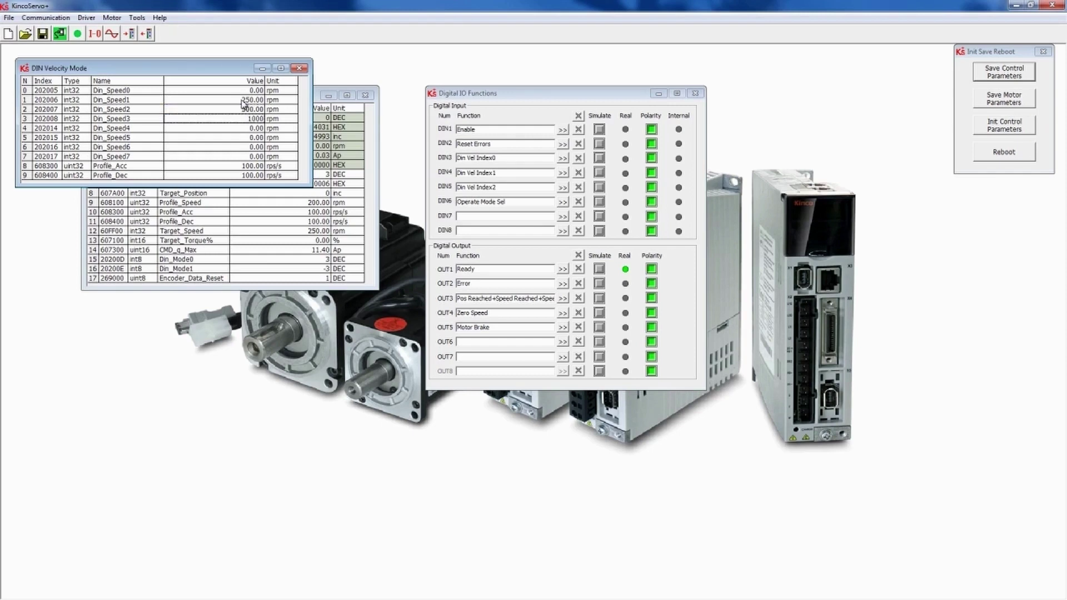
pyautogui.press('Down')
pyautogui.press('Return')
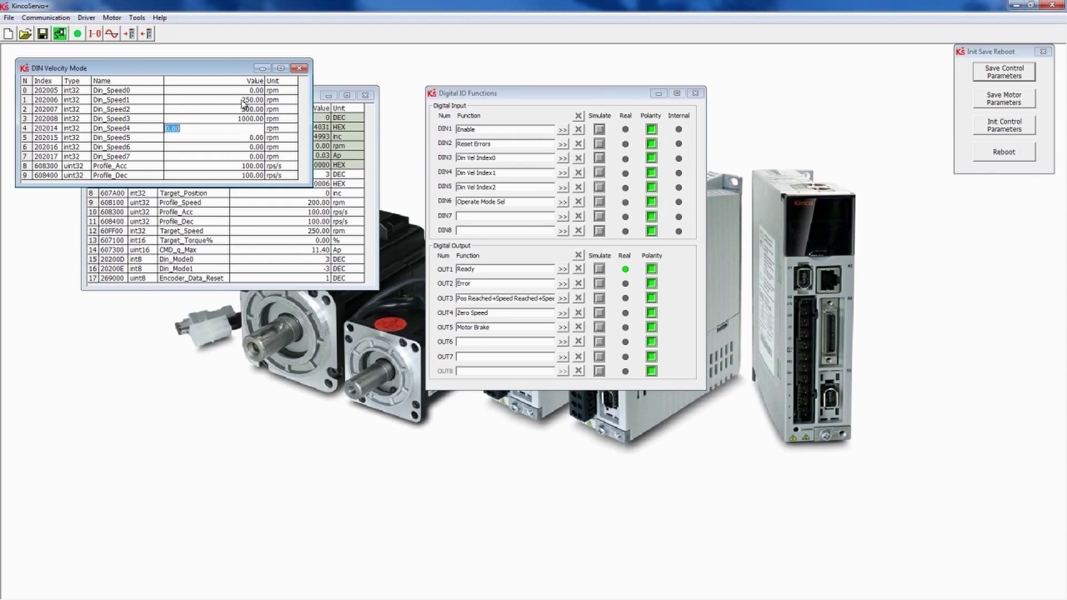
pyautogui.write('1500')
pyautogui.press('Return')
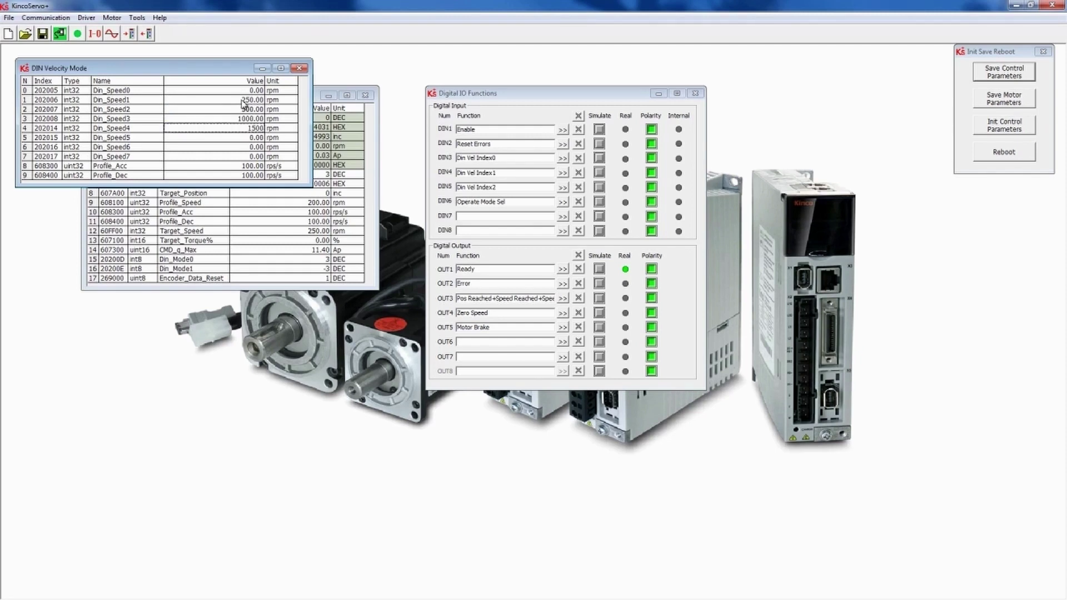
# - Set Din_Speed5–7 to 2000, 2500 and 3000 rpm
pyautogui.press('Down')
pyautogui.press('Return')
pyautogui.write('2000')
pyautogui.press('Return')
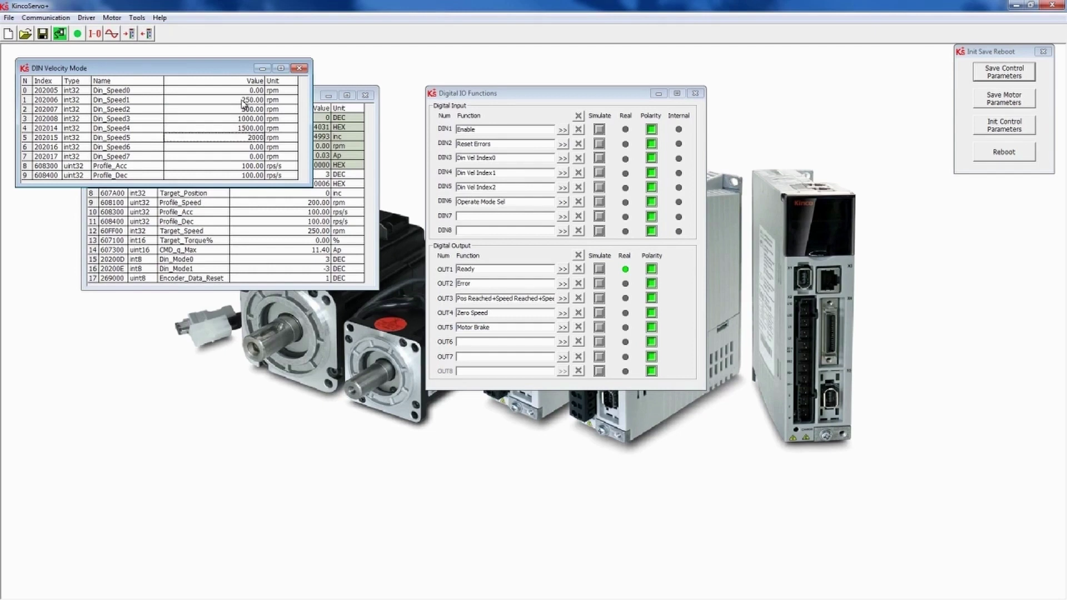
pyautogui.press('Down')
pyautogui.press('Return')
pyautogui.write('2500')
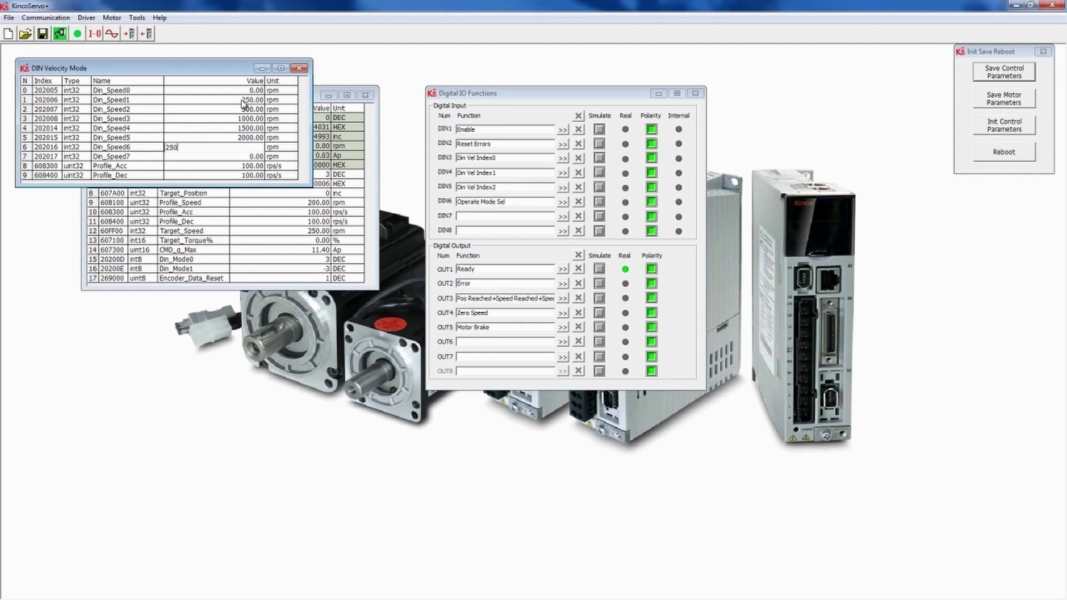
pyautogui.press('Return')
pyautogui.press('Down')
pyautogui.press('Return')
pyautogui.write('3000')
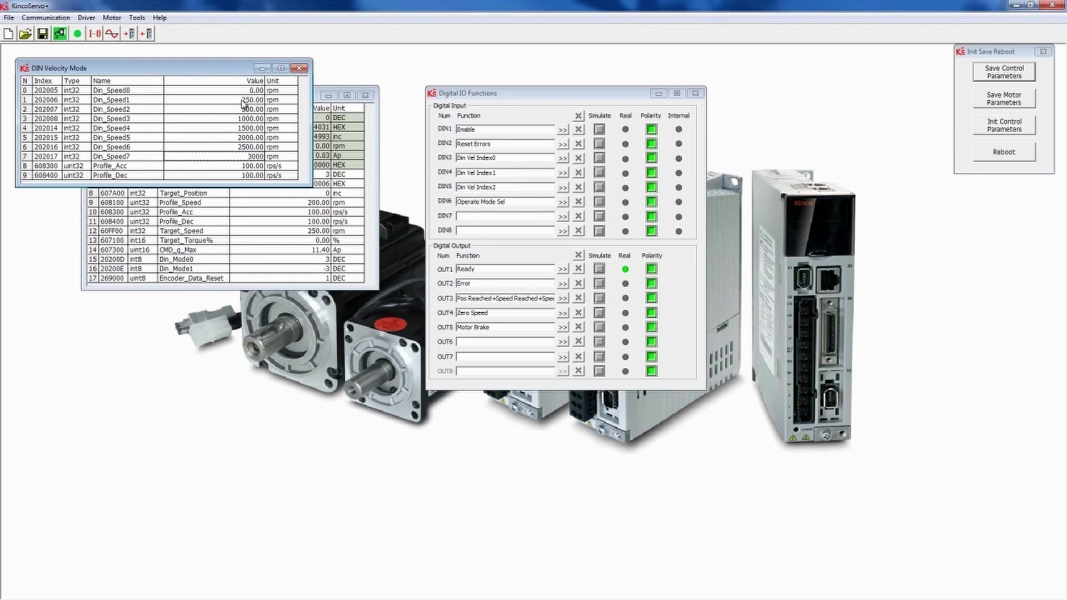
pyautogui.press('Return')
# - Enable the drive via simulated DIN1, confirm Speed_Real stays at 0 rpm, then disable it
pyautogui.click(375, 149)
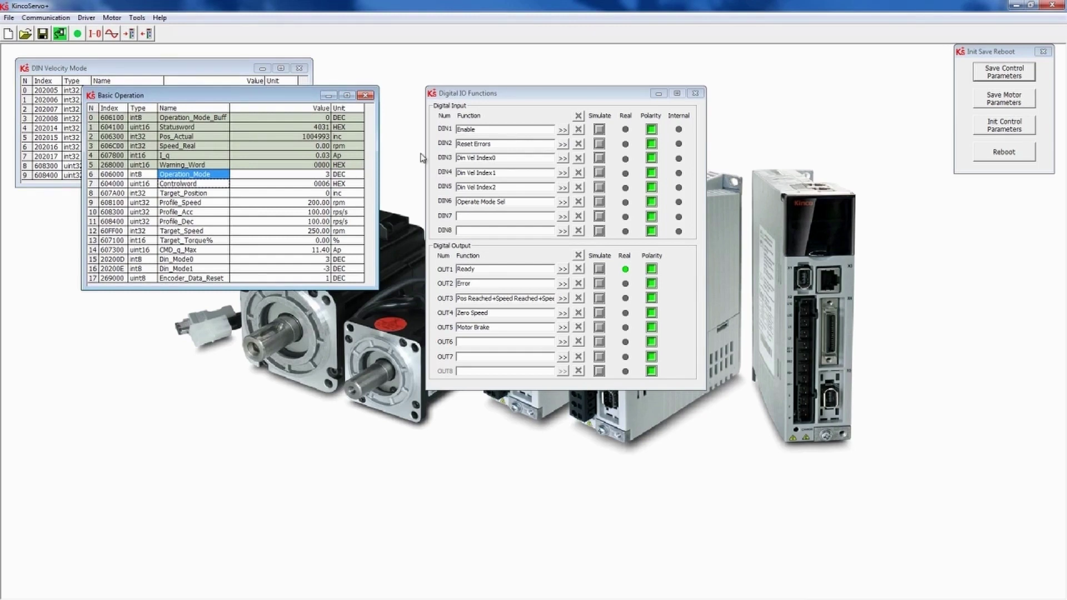
pyautogui.click(599, 130)
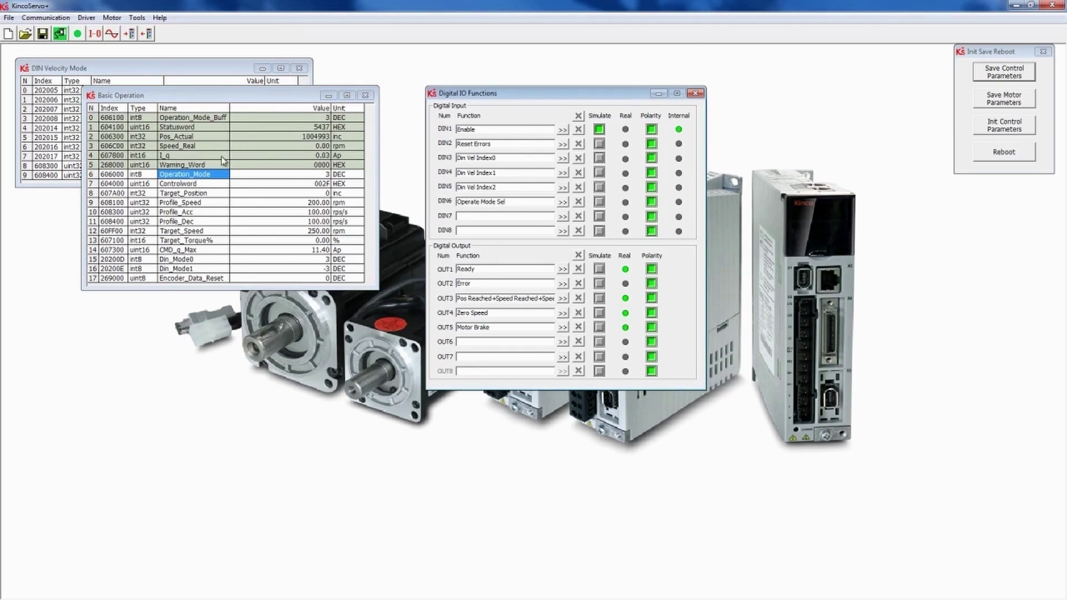
pyautogui.click(218, 148)
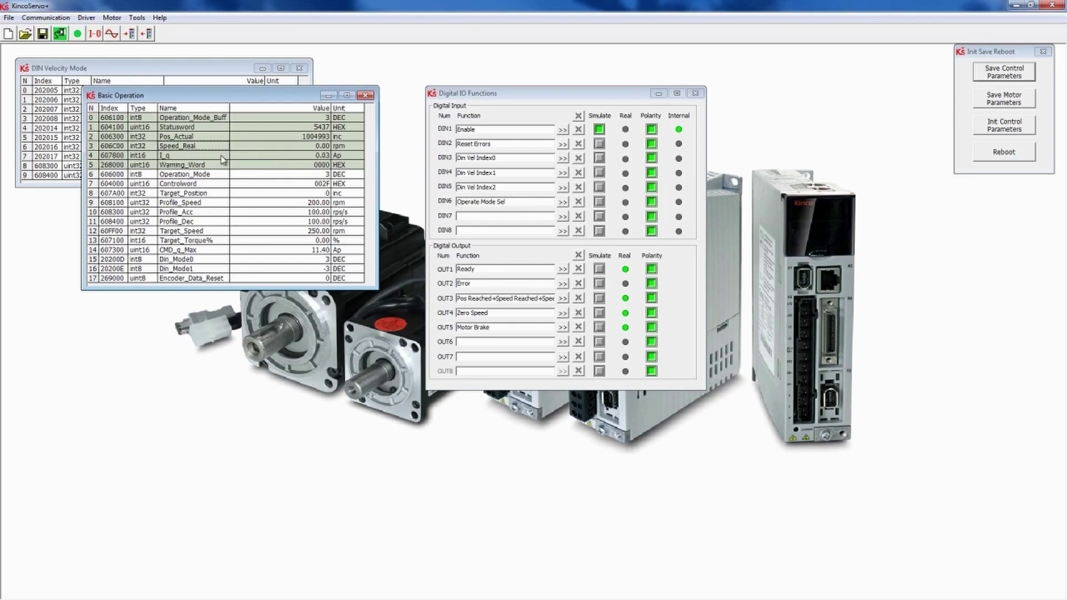
pyautogui.click(599, 130)
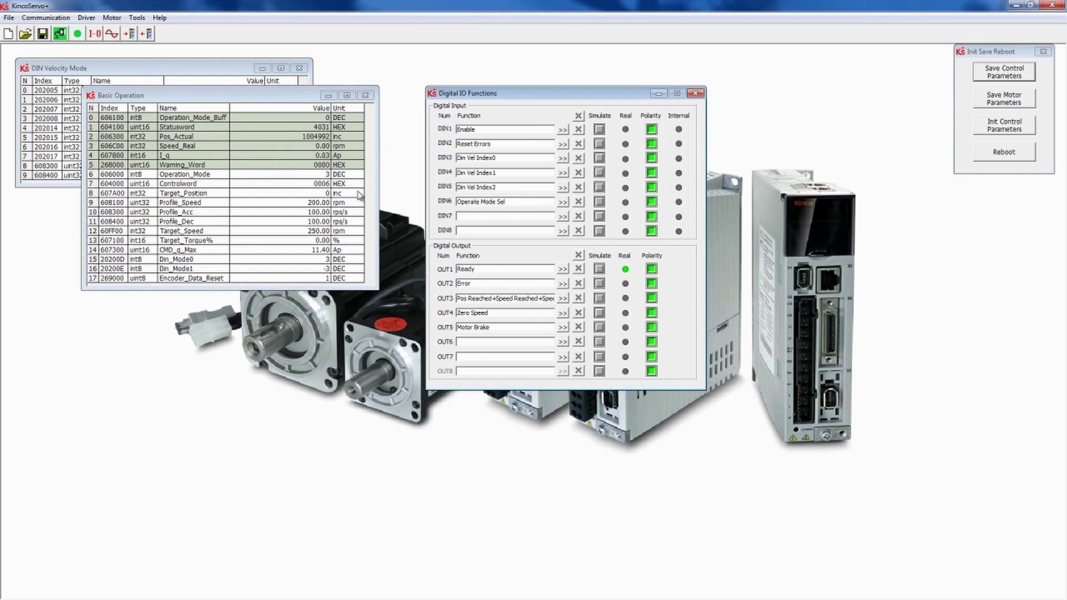
pyautogui.click(207, 147)
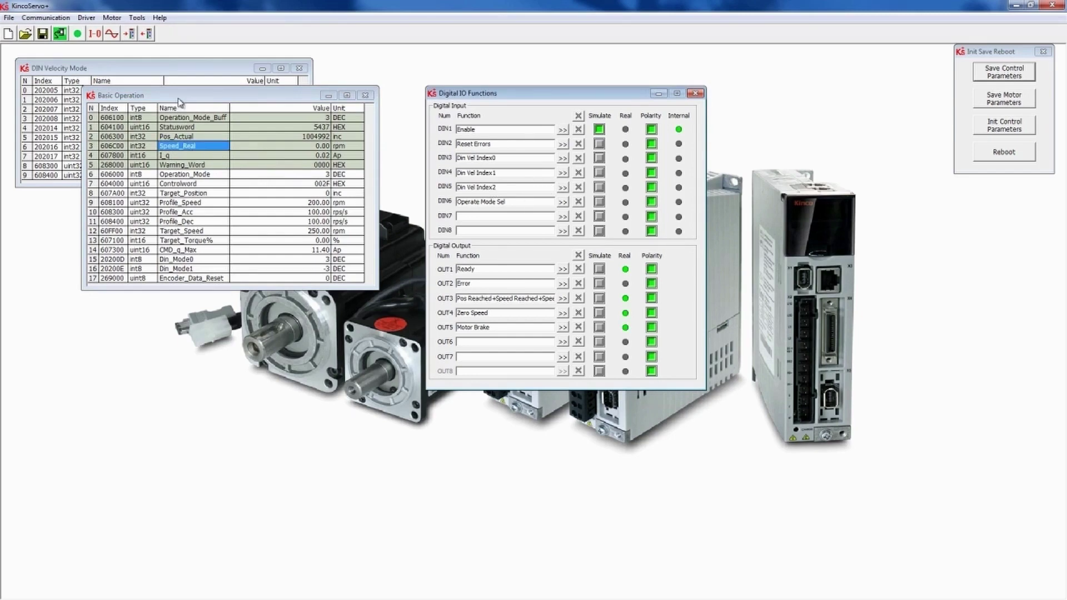
# - Place DIN Velocity Mode below Basic Operation and simulate Din Vel Index0 to run at 250 rpm
pyautogui.moveTo(187, 70); pyautogui.dragTo(257, 309)
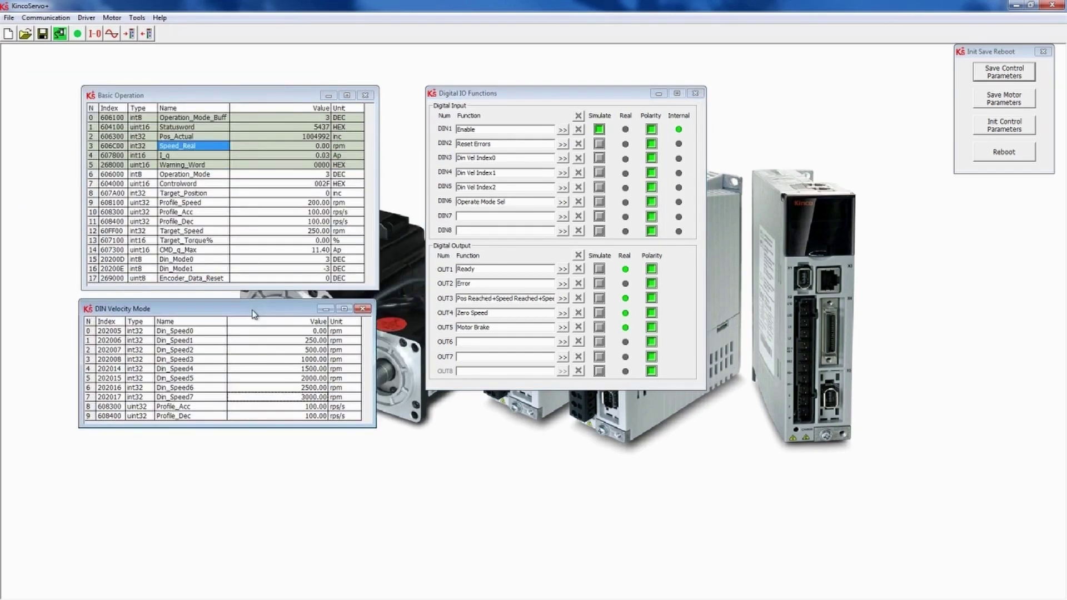
pyautogui.doubleClick(306, 331)
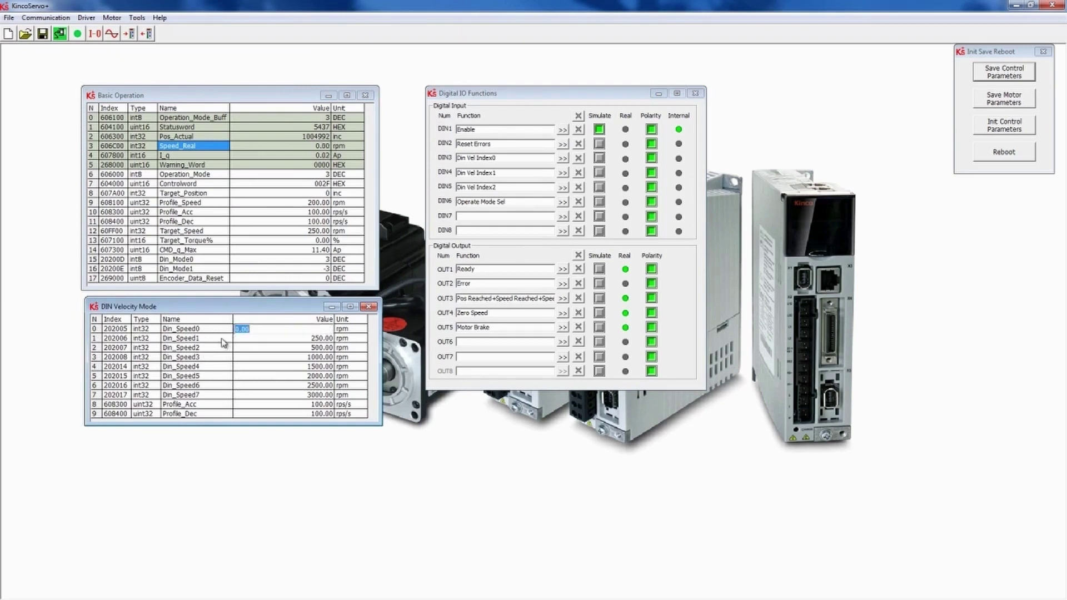
pyautogui.click(218, 340)
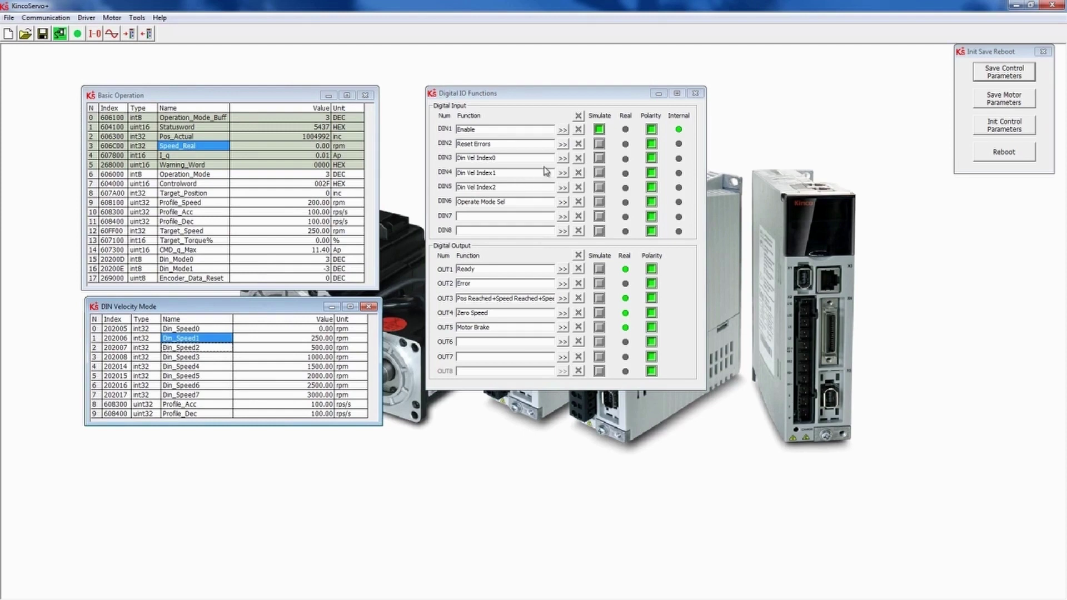
pyautogui.click(601, 159)
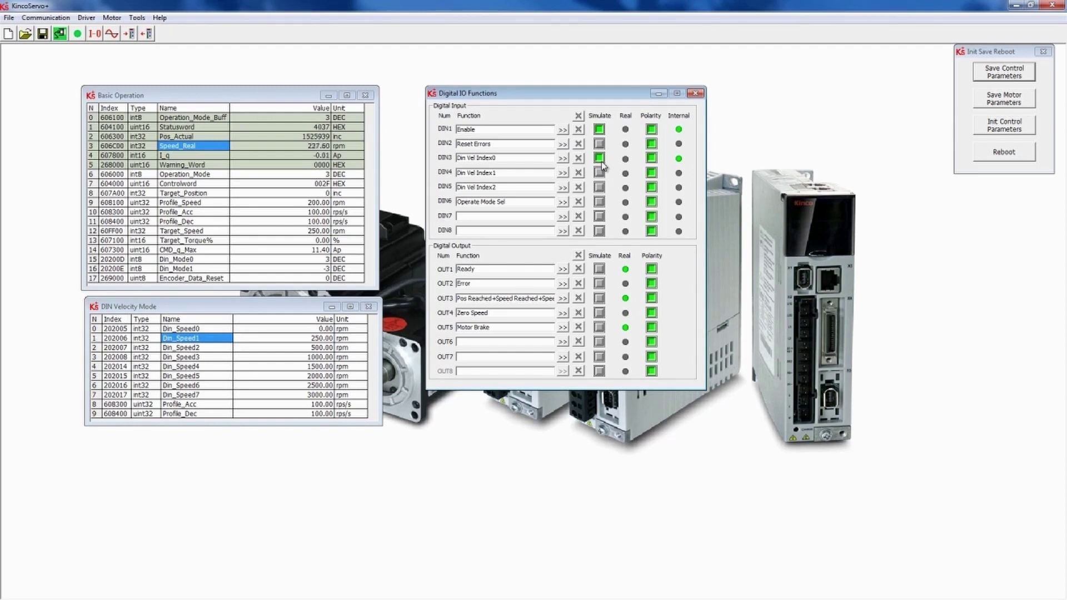
pyautogui.click(600, 159)
# - Simulate Din Vel Index1 for 500 rpm, then add Index0 for 1000 rpm
pyautogui.click(599, 173)
pyautogui.click(600, 159)
pyautogui.click(599, 159)
pyautogui.click(599, 173)
# - Simulate Din Vel Index2 and combine Index0/Index1 to step through 2000, 2500 and 3000 rpm
pyautogui.click(599, 187)
pyautogui.click(601, 159)
pyautogui.click(599, 158)
pyautogui.click(600, 173)
pyautogui.click(600, 158)
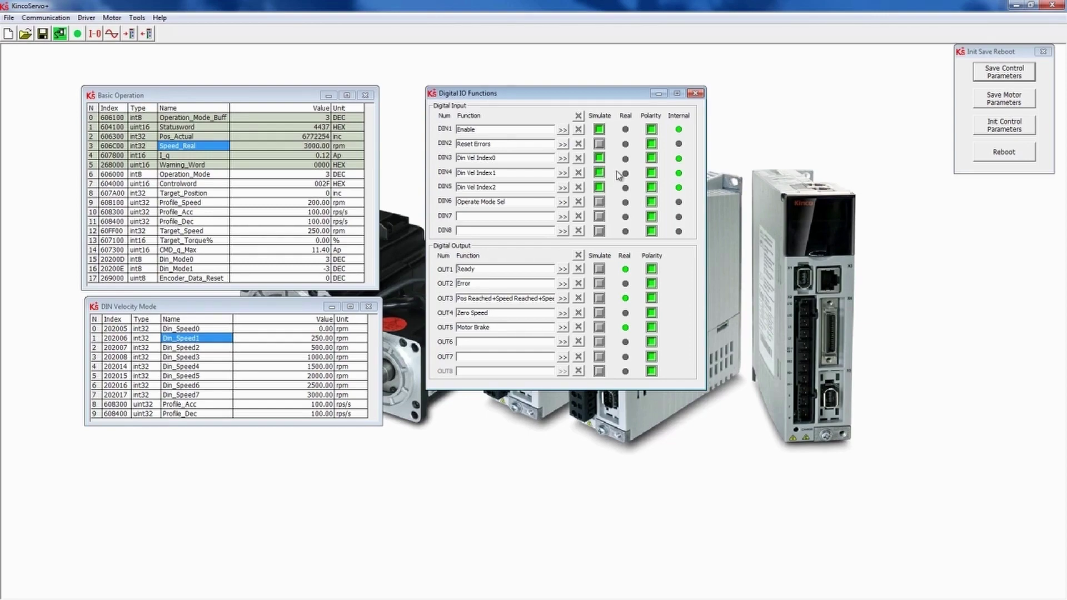